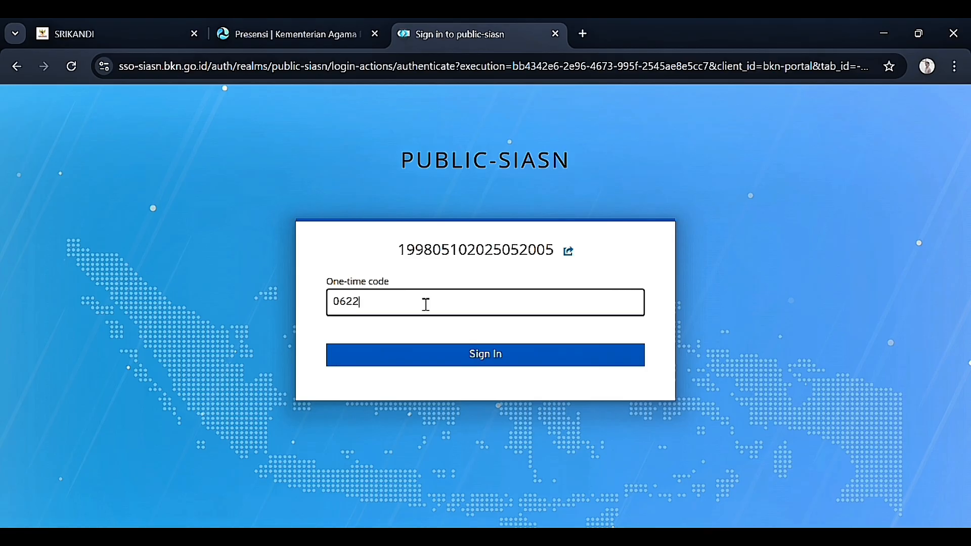
Step: Submit the one-time code to complete the SIASN SSO sign-in
click(414, 365)
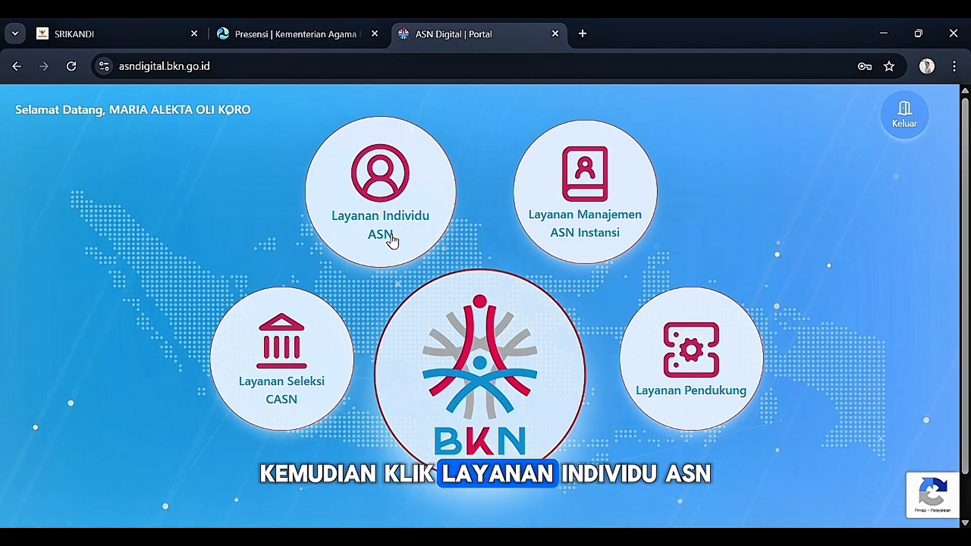
Step: Enter eKinerja via Layanan Individu ASN > Kinerja and return to the Daftar SKP list
click(390, 241)
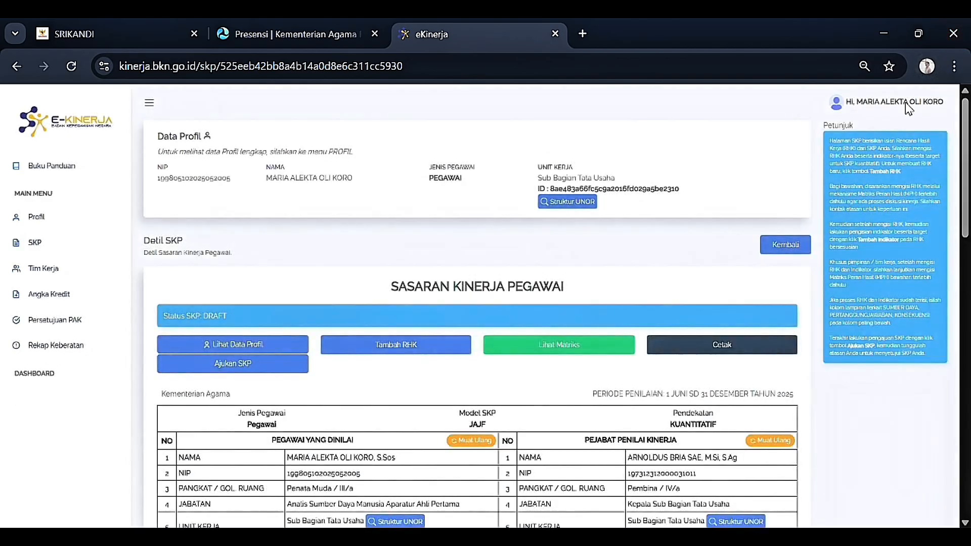
click(785, 244)
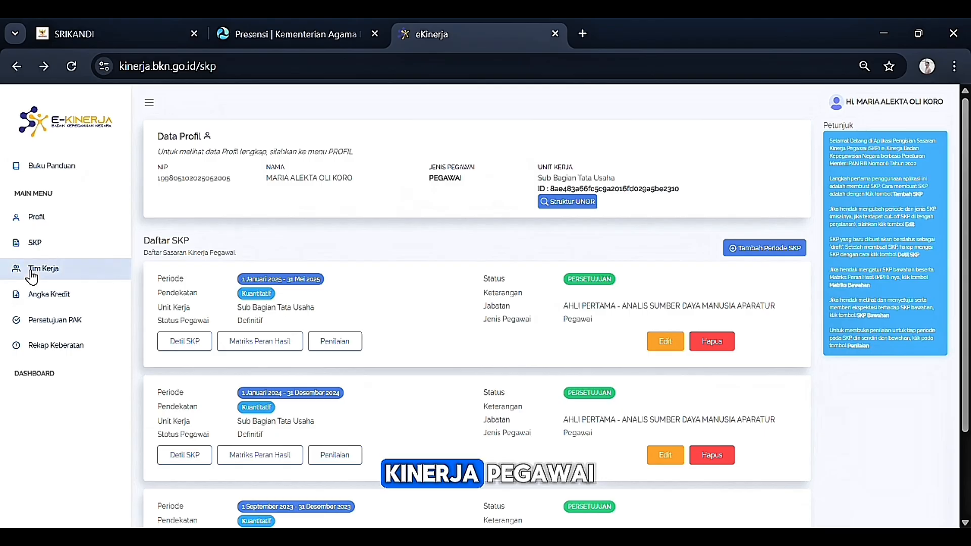
click(59, 225)
scroll(472, 214, down, 2)
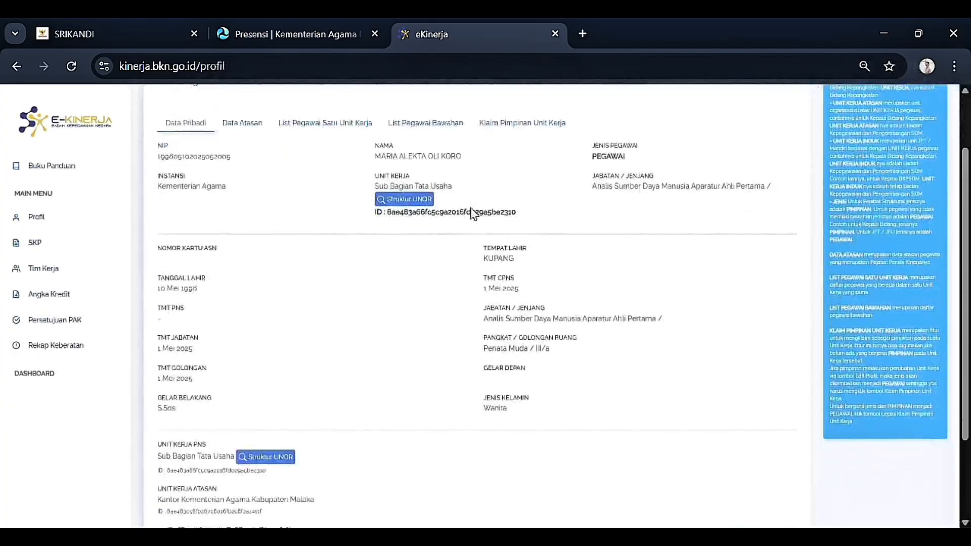
scroll(472, 214, down, 2)
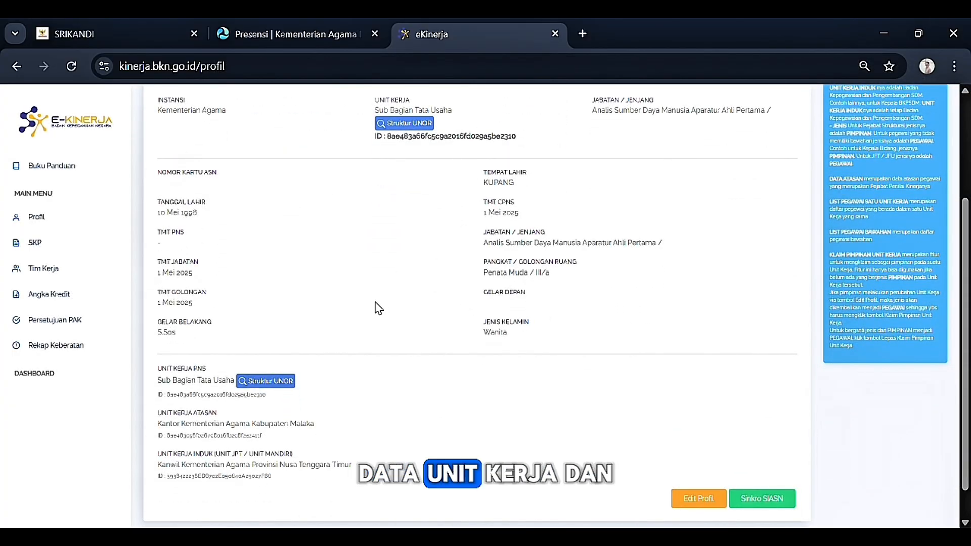
scroll(379, 307, up, 2)
scroll(585, 278, down, 3)
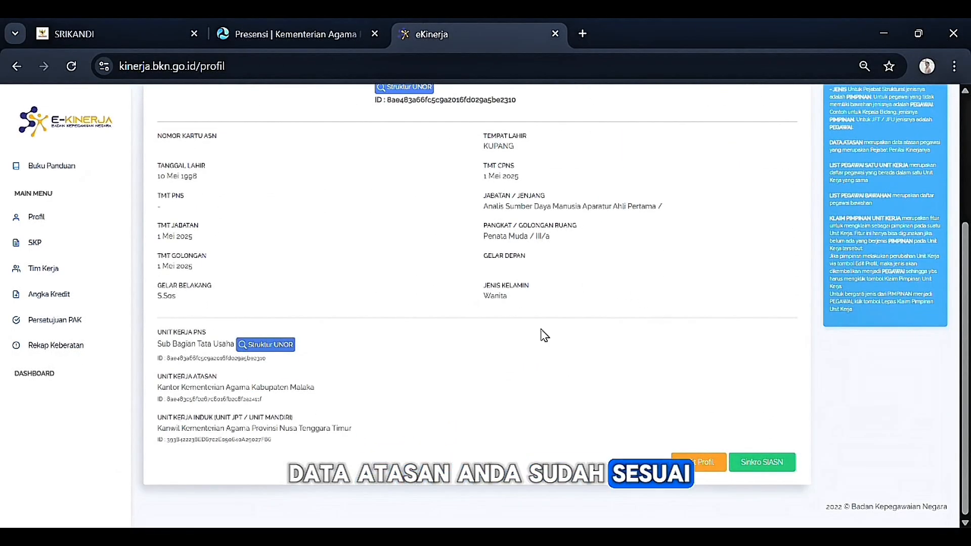
scroll(543, 335, up, 2)
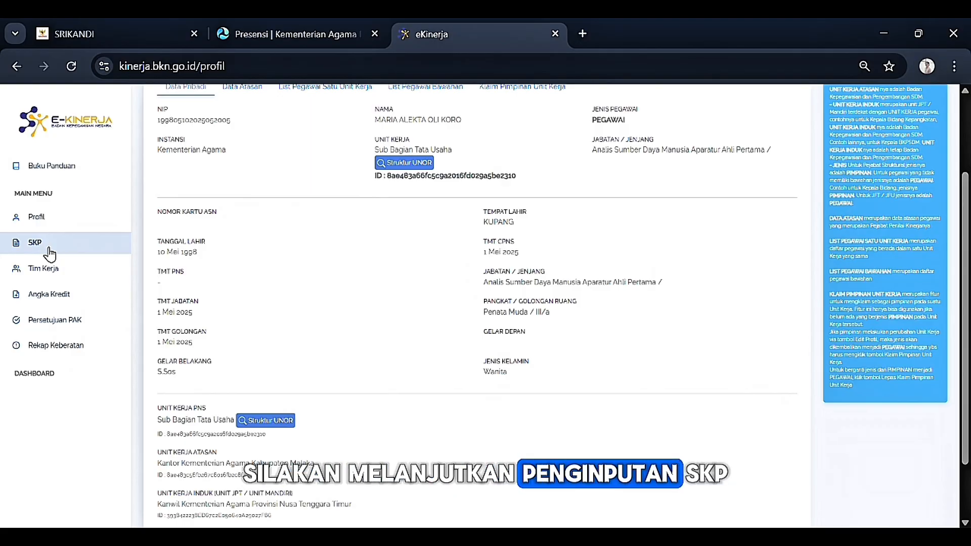
click(49, 251)
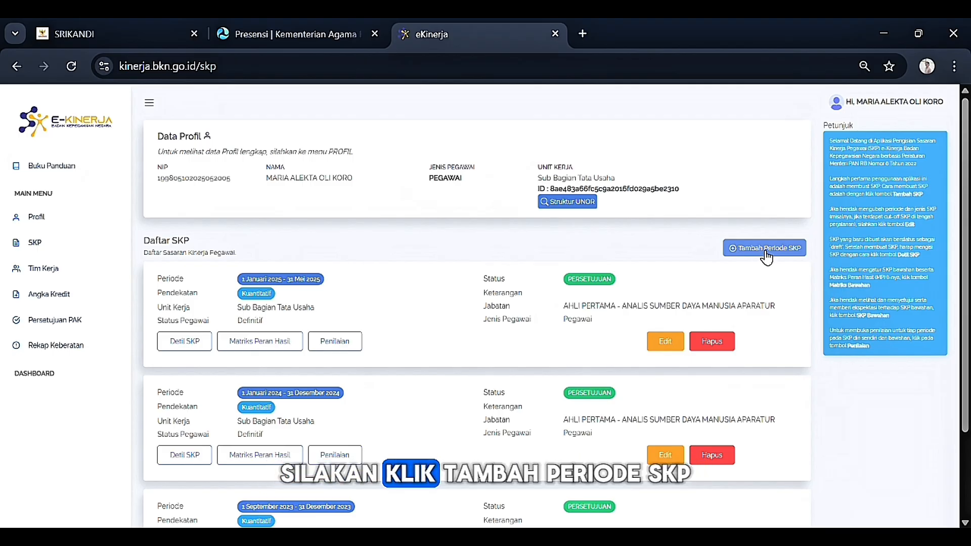
Step: Create a Kuantitatif SKP period from 01/06/2025 to 31/12/2025 and return to Daftar SKP
click(765, 256)
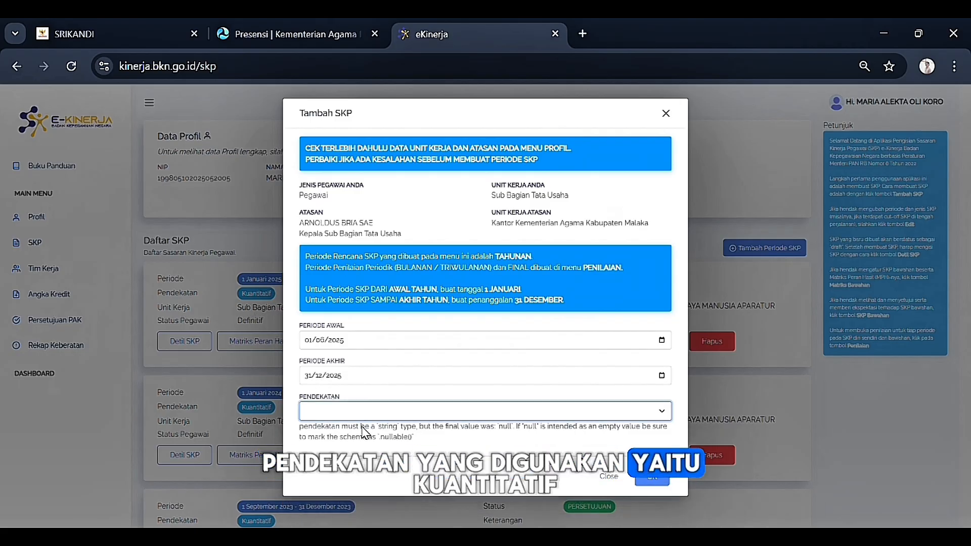
click(362, 426)
click(652, 453)
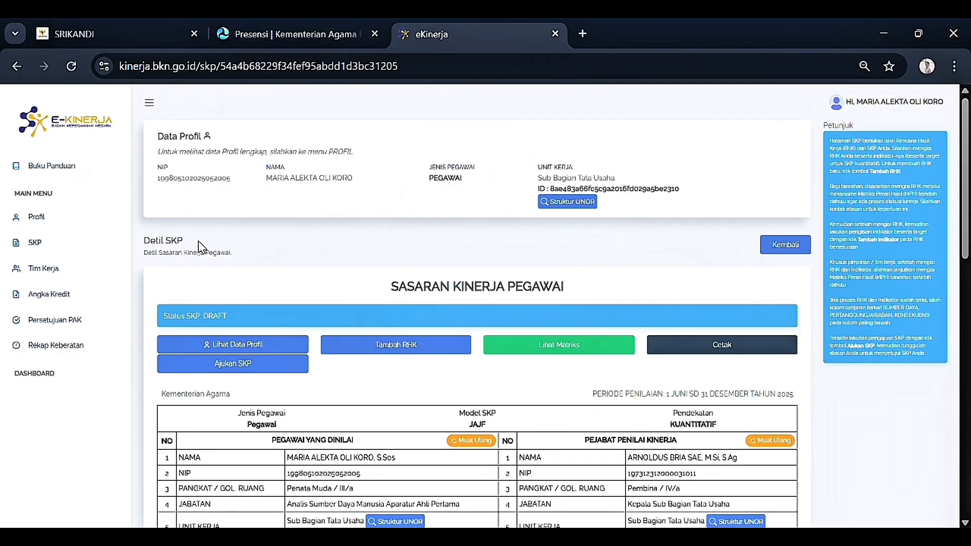
click(79, 251)
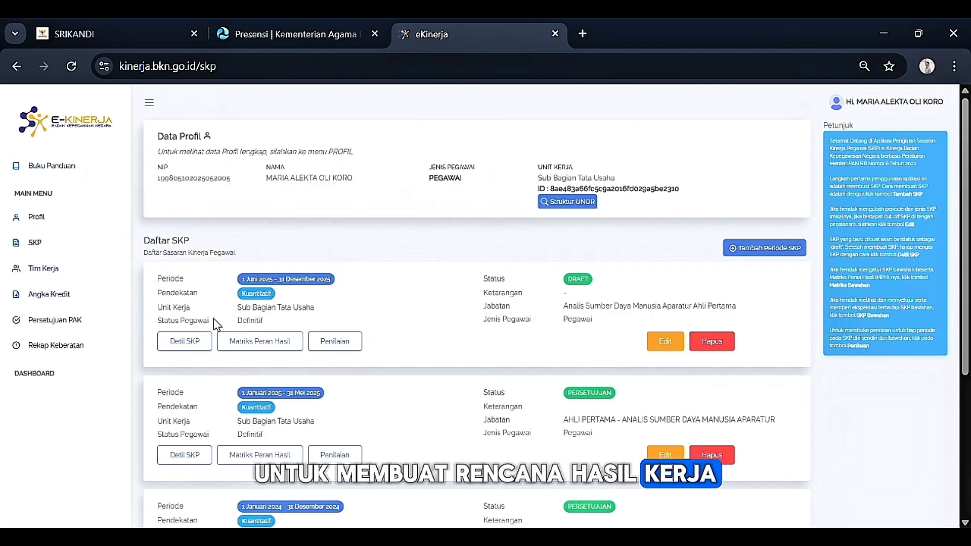
Step: In the new draft SKP's details, start a new RHK linked to the supervisor's promotion-proposal result
scroll(227, 294, down, 2)
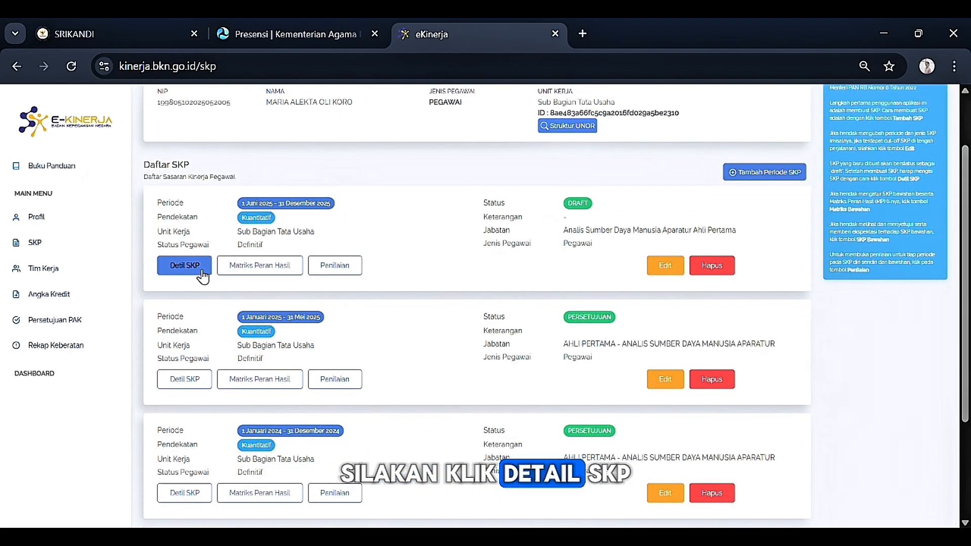
click(201, 272)
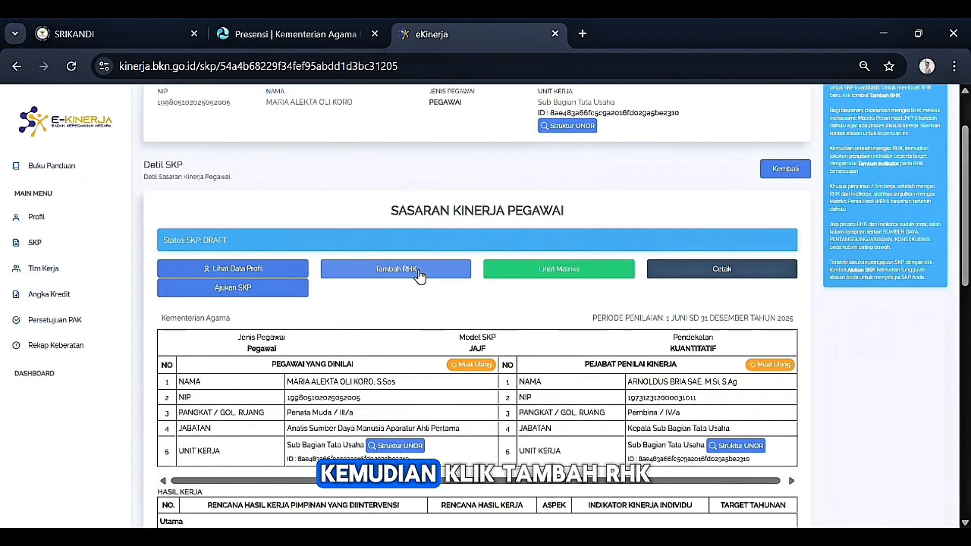
click(394, 270)
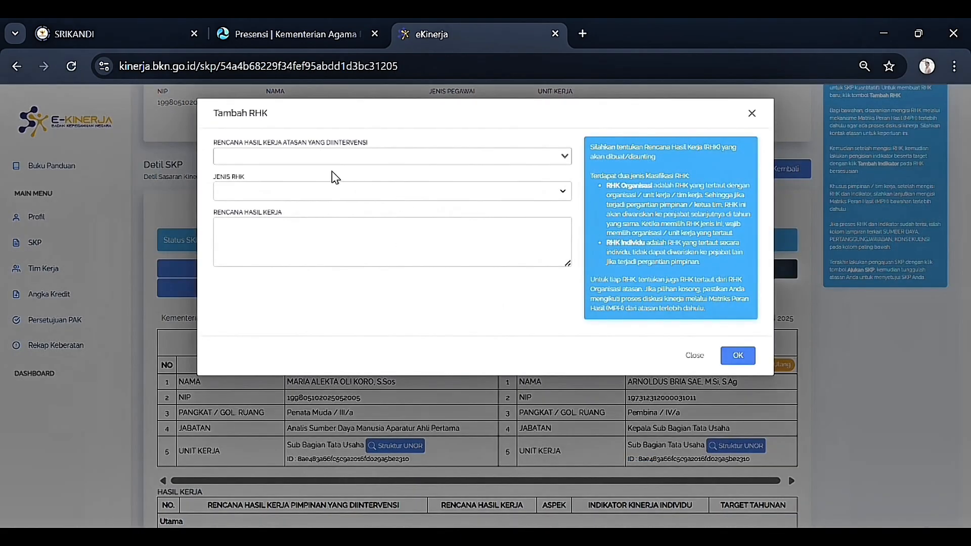
click(330, 160)
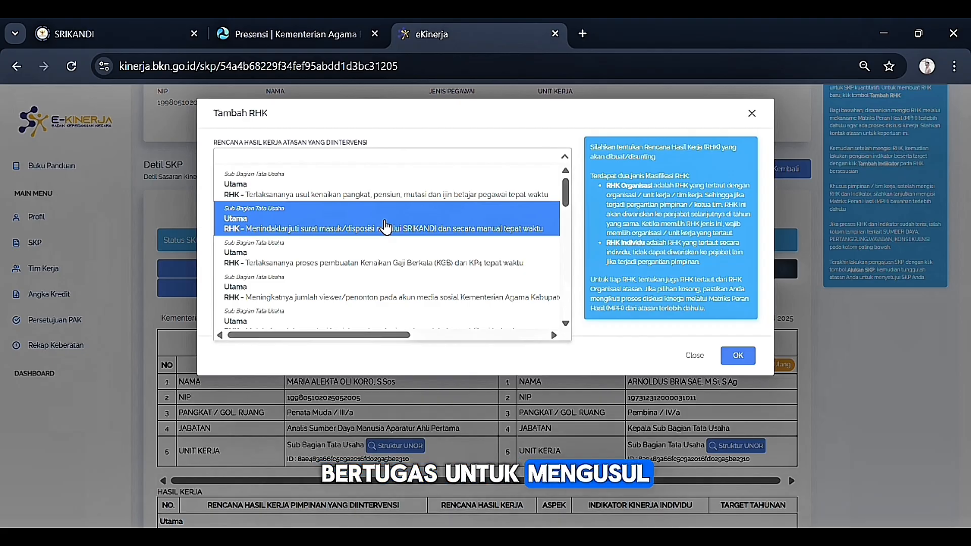
click(397, 199)
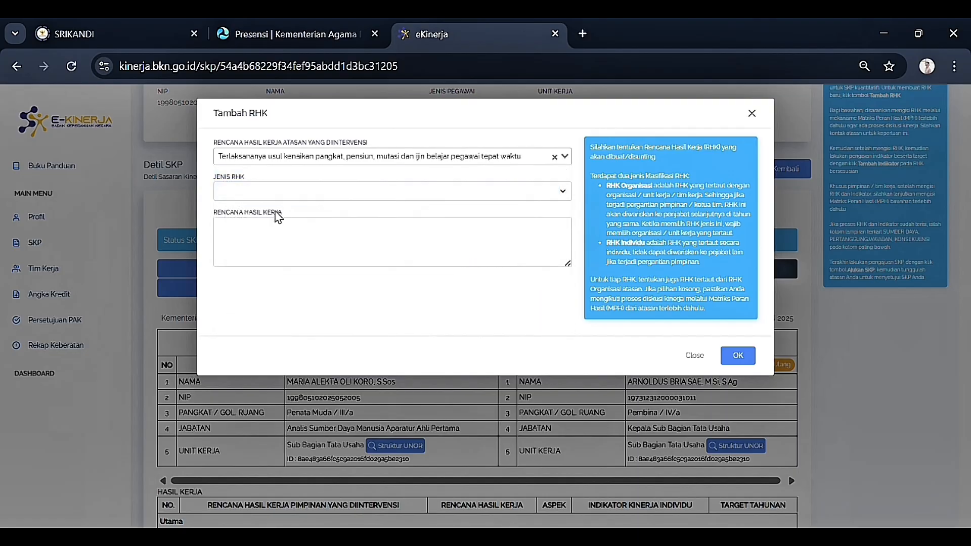
Step: Set the RHK type to Utama with text 'Melaksanakan pengusulan kenaikan pangkat pegawai' and save
click(273, 192)
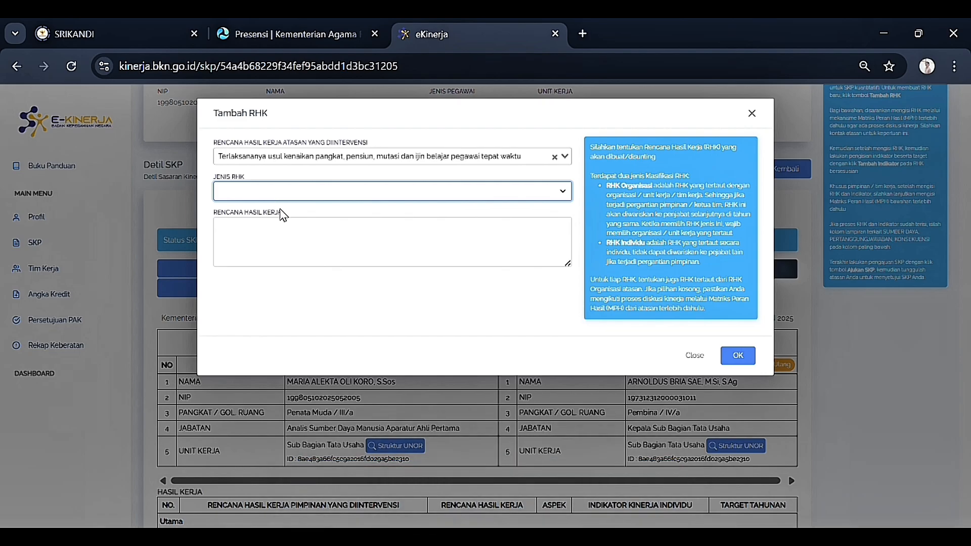
click(281, 215)
click(277, 231)
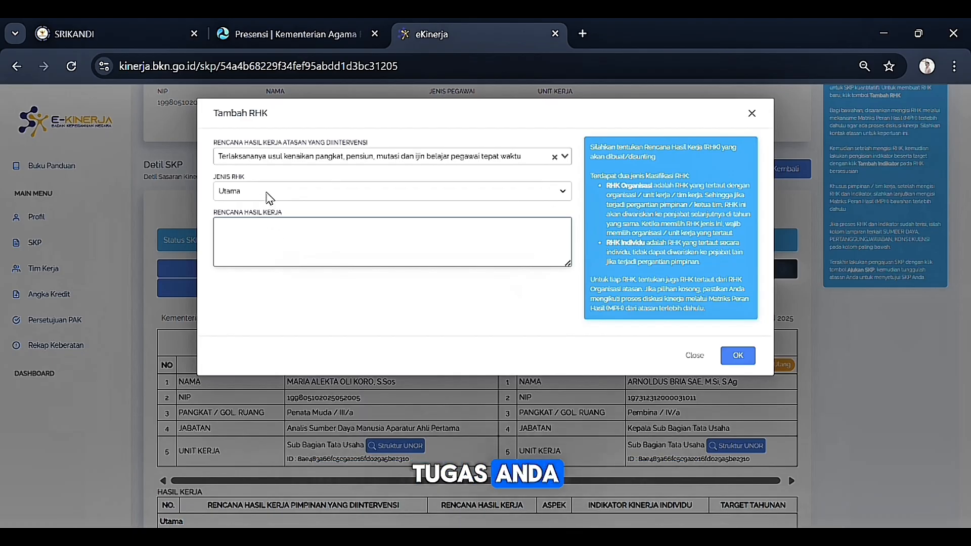
click(272, 236)
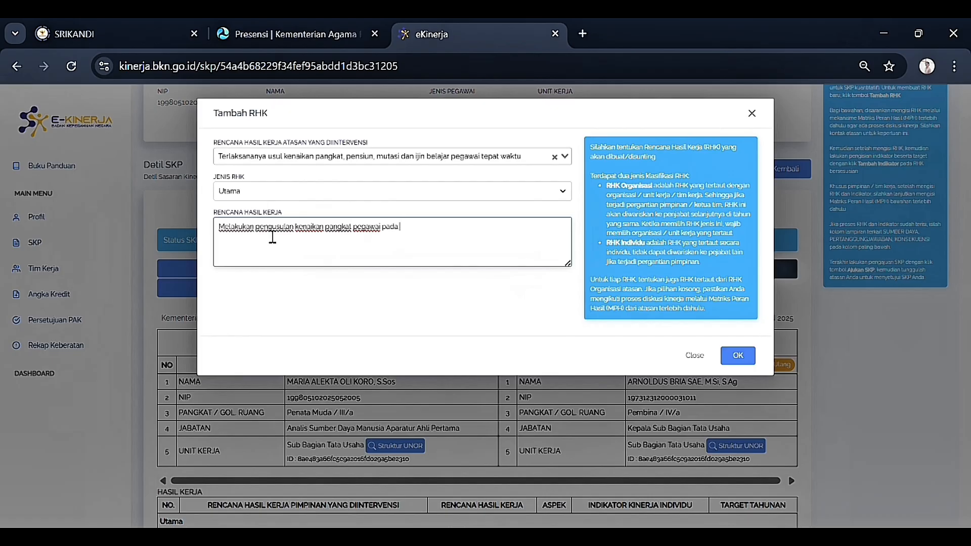
drag(256, 230, 232, 230)
text(aksanakan)
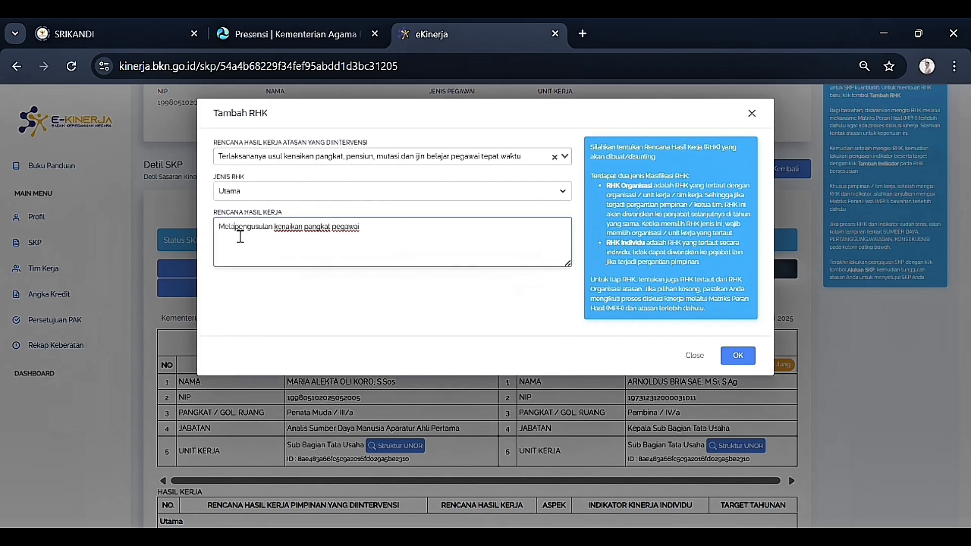
drag(599, 280, 617, 280)
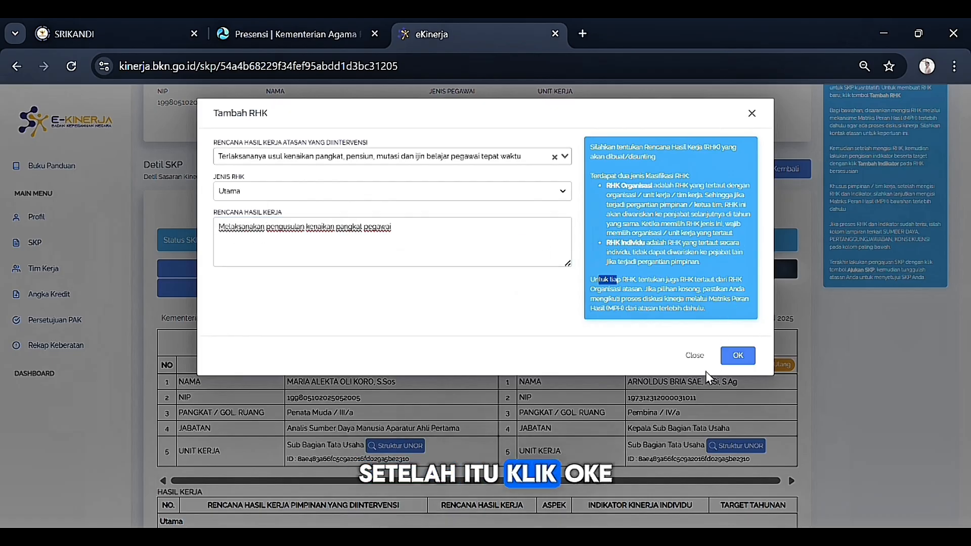
click(737, 355)
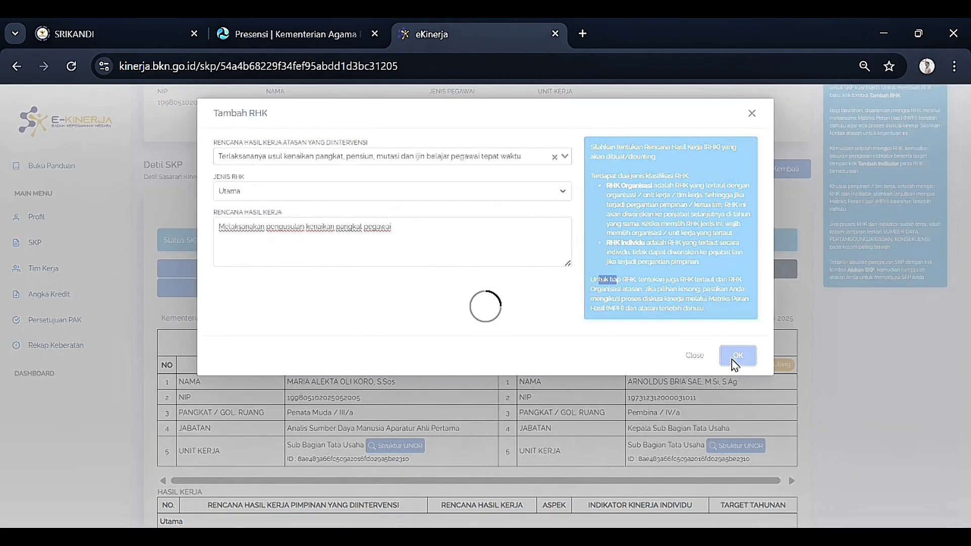
Step: Add a Kuantitas indicator 'Jumlah usulan kenaikan pangkat' with an annual target of 10 pegawai
scroll(655, 330, down, 5)
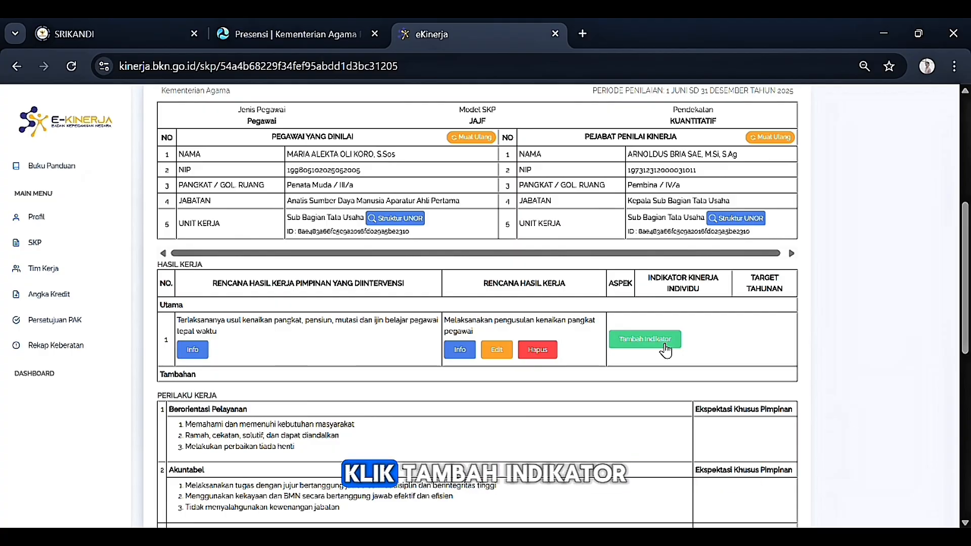
click(646, 341)
click(381, 156)
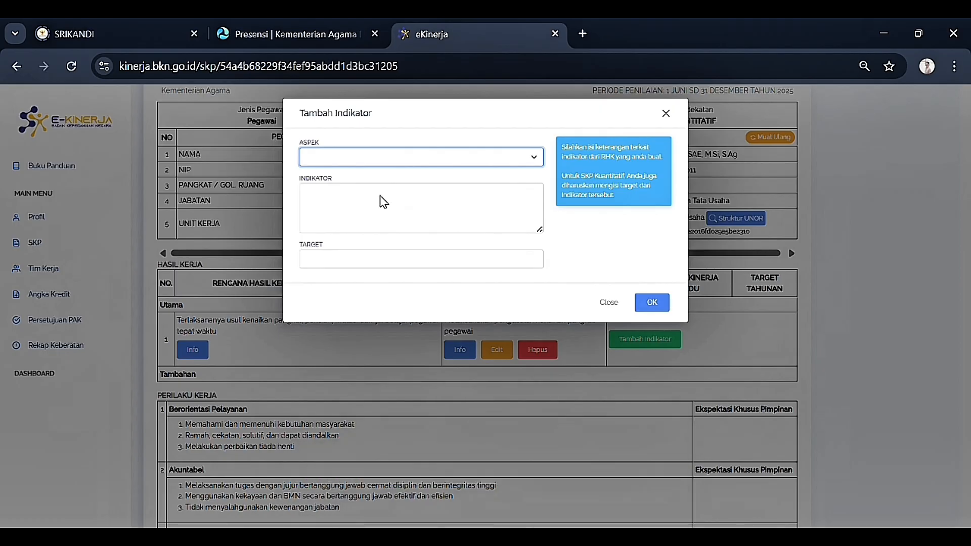
key(Down)
click(370, 216)
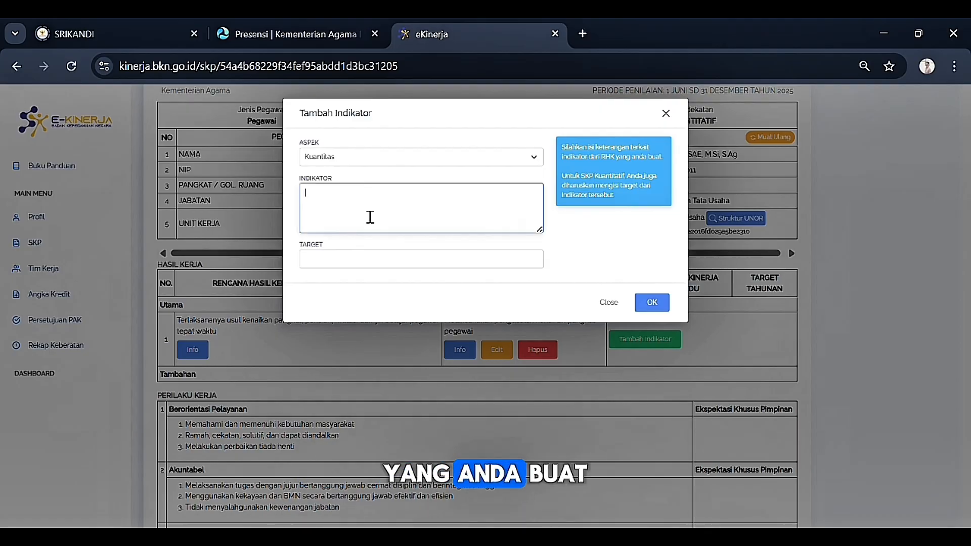
text(Jumlah usulan kenaikan pangkat)
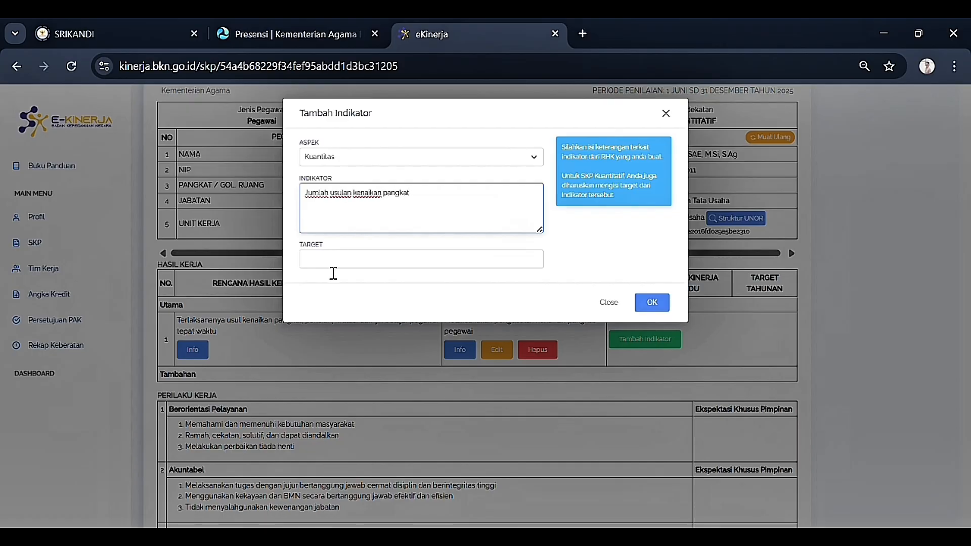
click(394, 268)
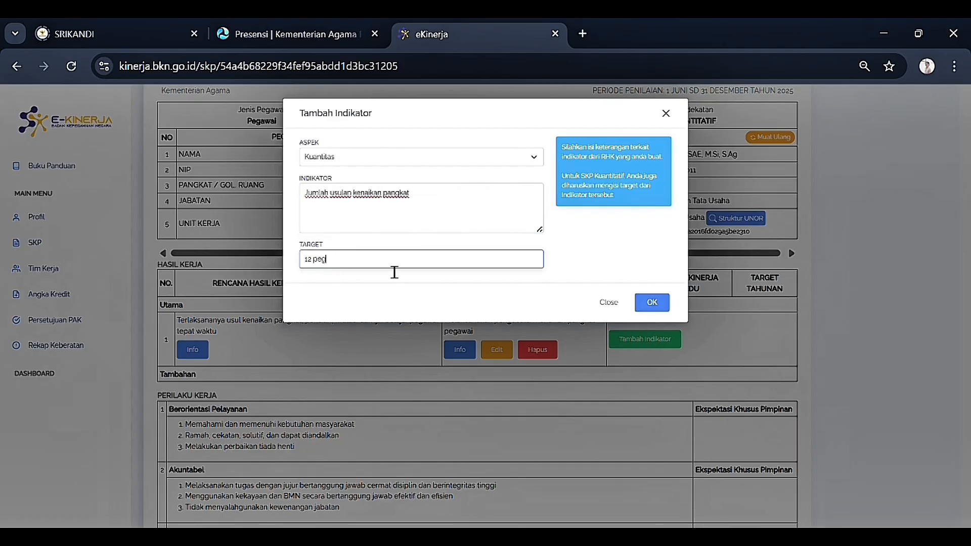
click(651, 309)
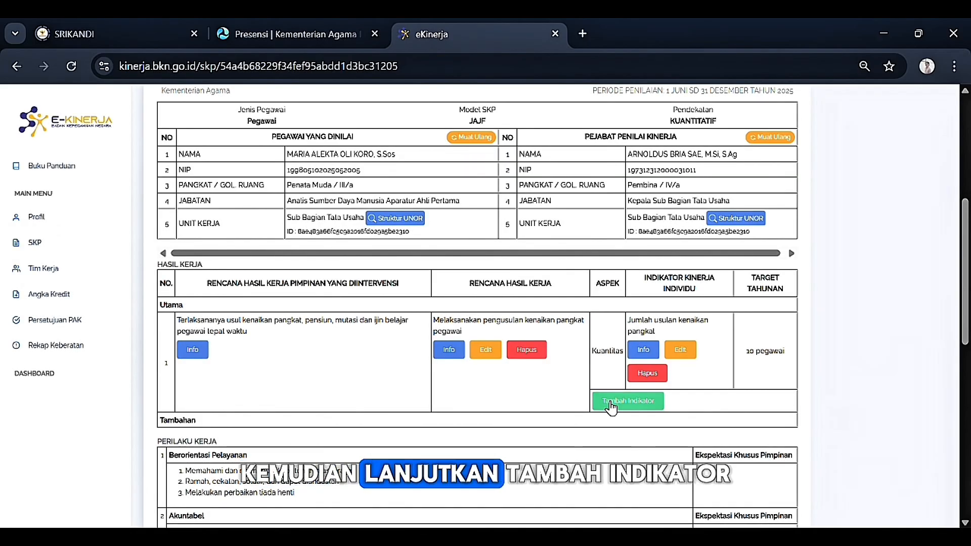
click(627, 400)
Step: Add a Waktu indicator 'Ketepatan waktu' with an annual target of 6 Bulan
click(390, 157)
click(351, 216)
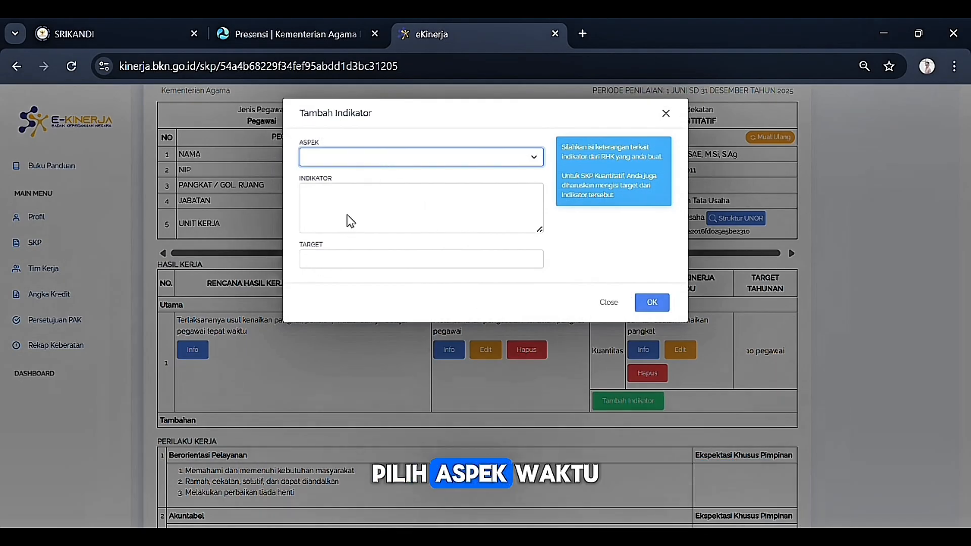
click(345, 227)
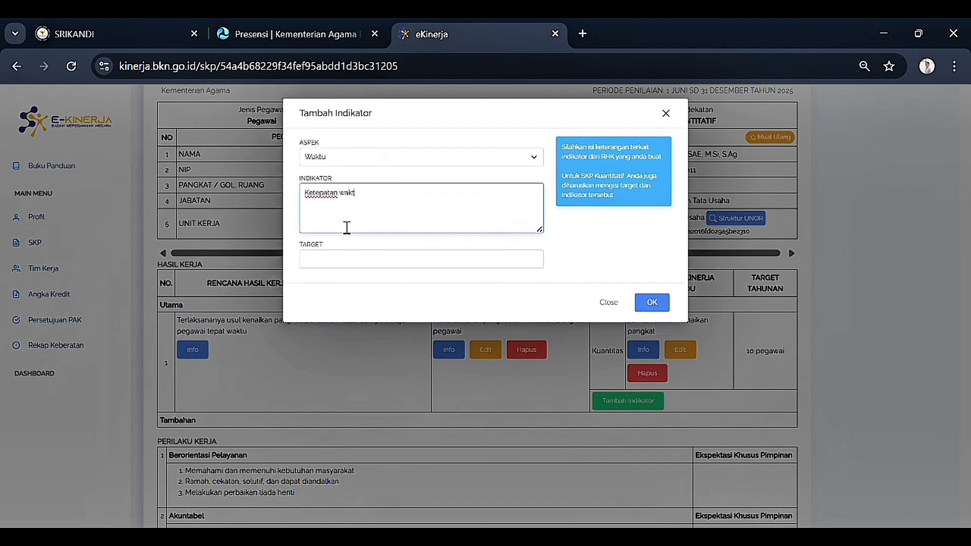
click(353, 265)
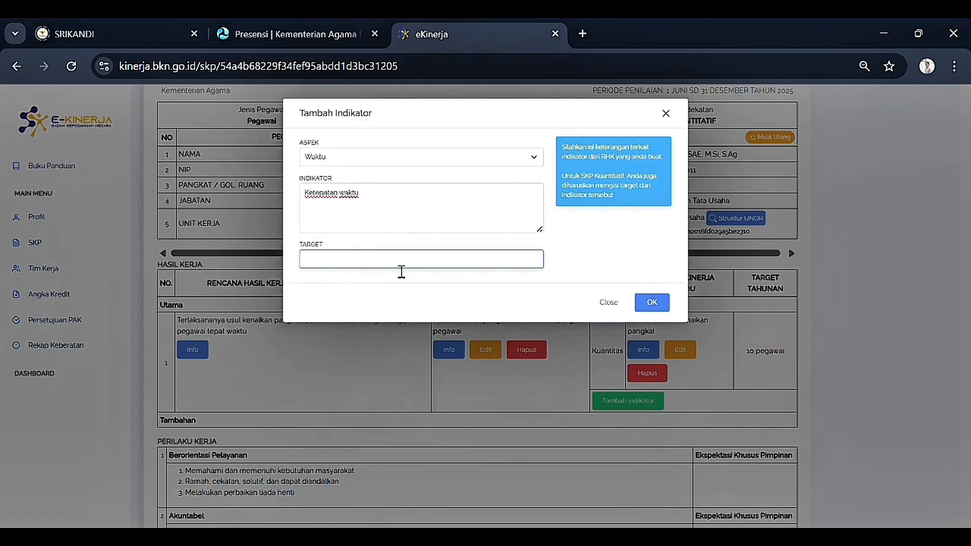
text(6 Bulan)
click(655, 302)
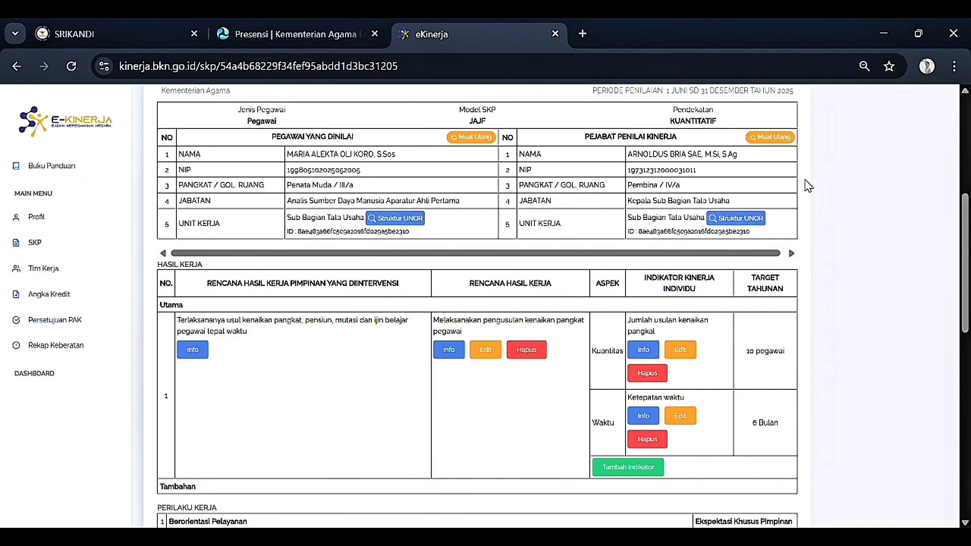
Step: Submit the 1 Juni–31 Desember 2025 SKP for review with Ajukan SKP and confirm
scroll(693, 284, up, 5)
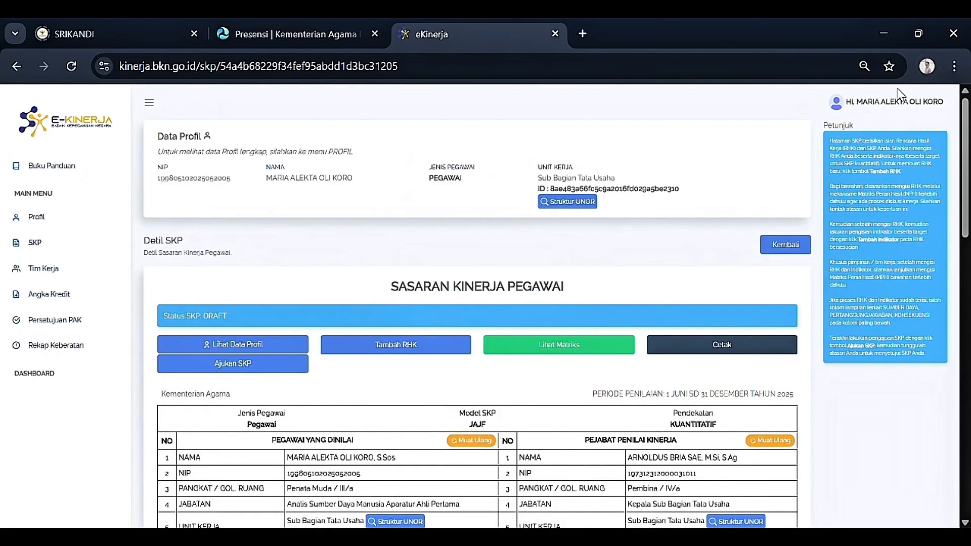
scroll(423, 272, down, 4)
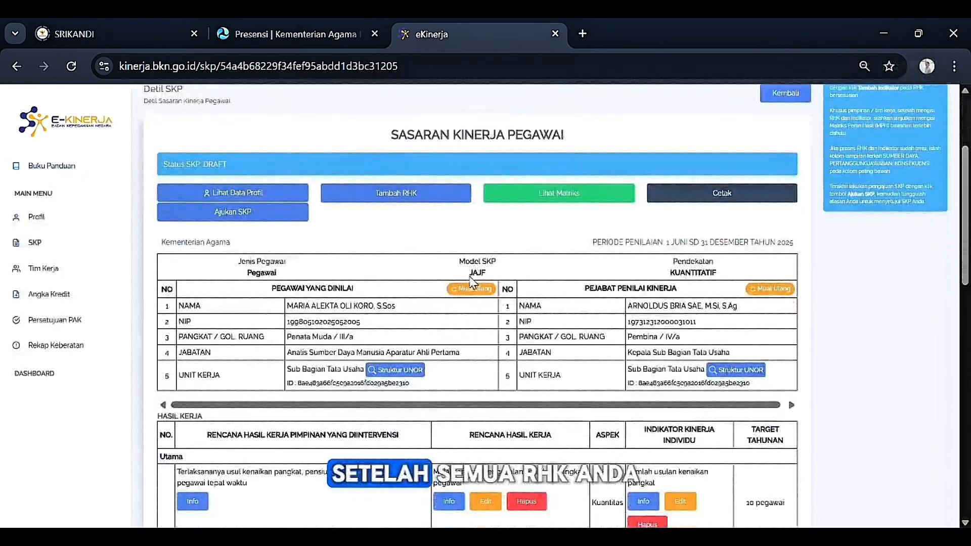
scroll(474, 264, down, 1)
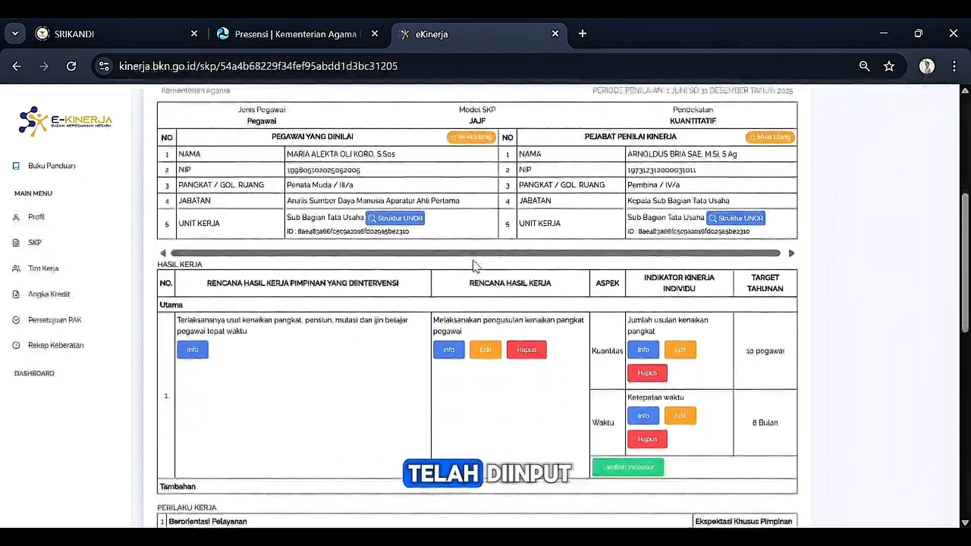
scroll(473, 262, up, 3)
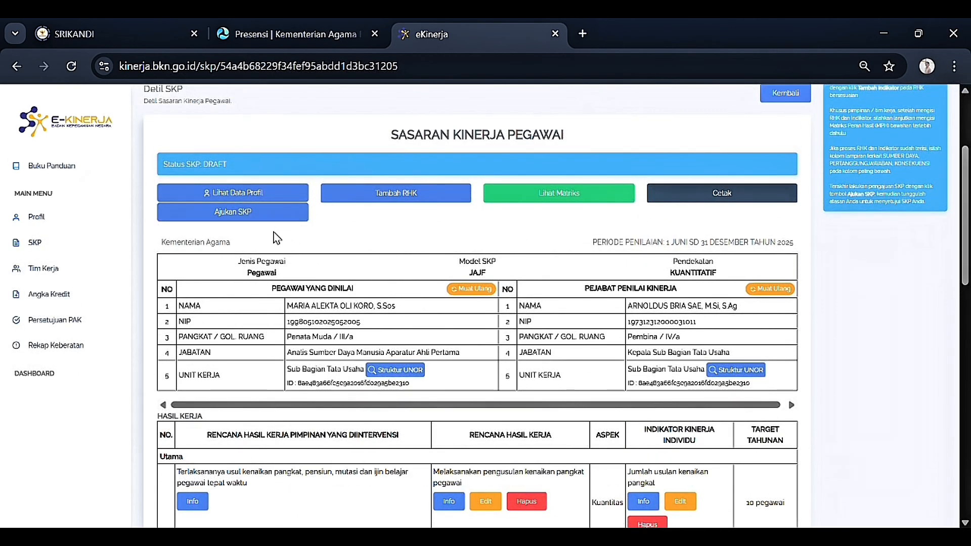
scroll(256, 253, up, 2)
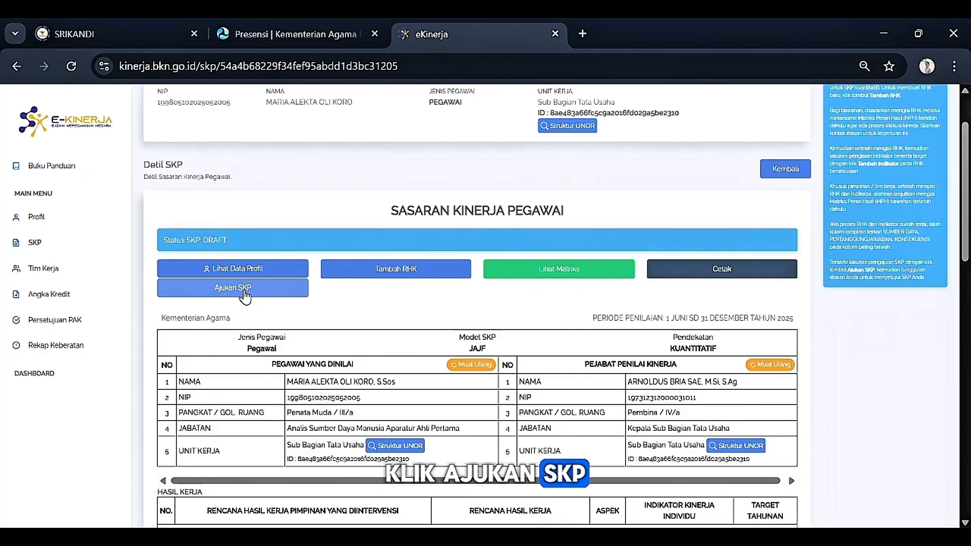
click(238, 289)
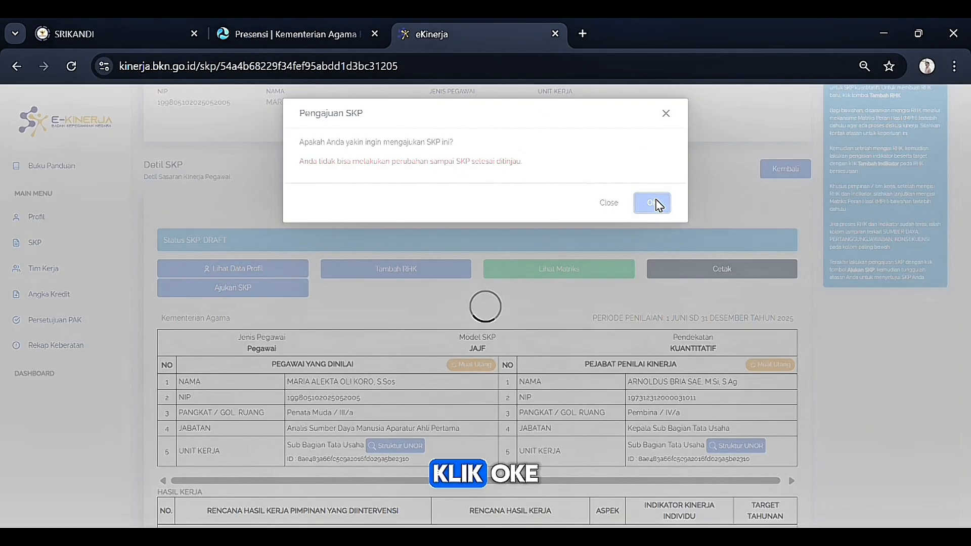
click(652, 203)
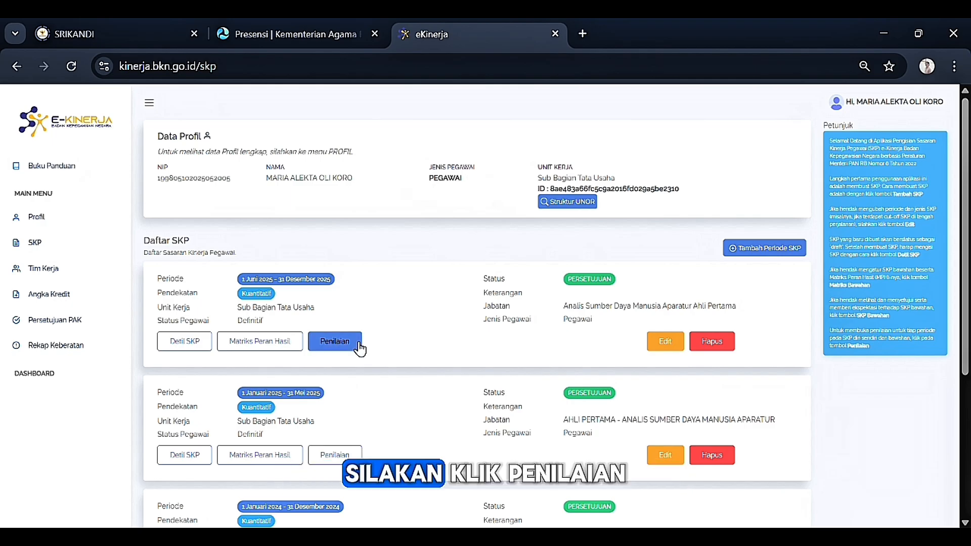
Step: Open Penilaian on the 1 Juni–31 Desember 2025 SKP card
scroll(353, 344, down, 2)
click(347, 272)
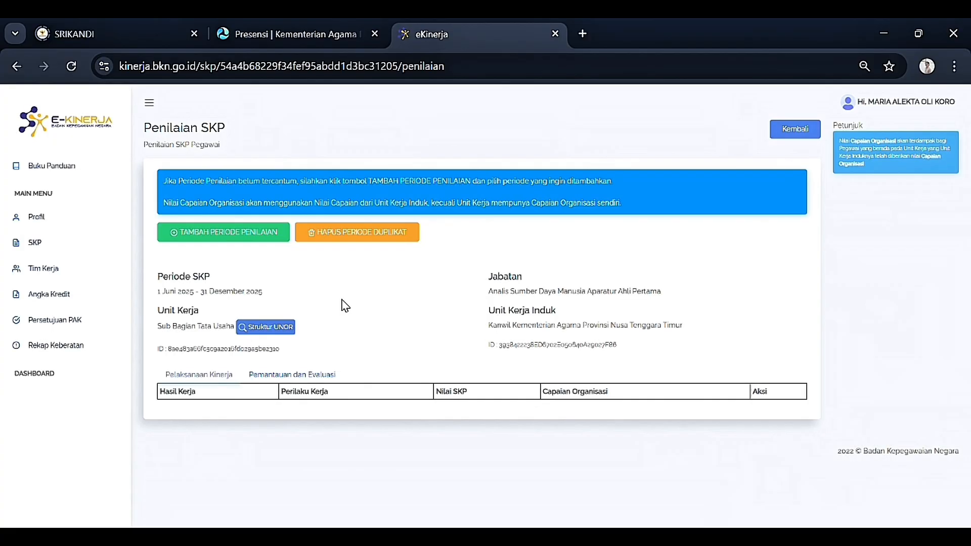
Step: Add the TAHUN 2025 Triwulan 3 assessment period (1 Juli–30 September 2025)
click(226, 236)
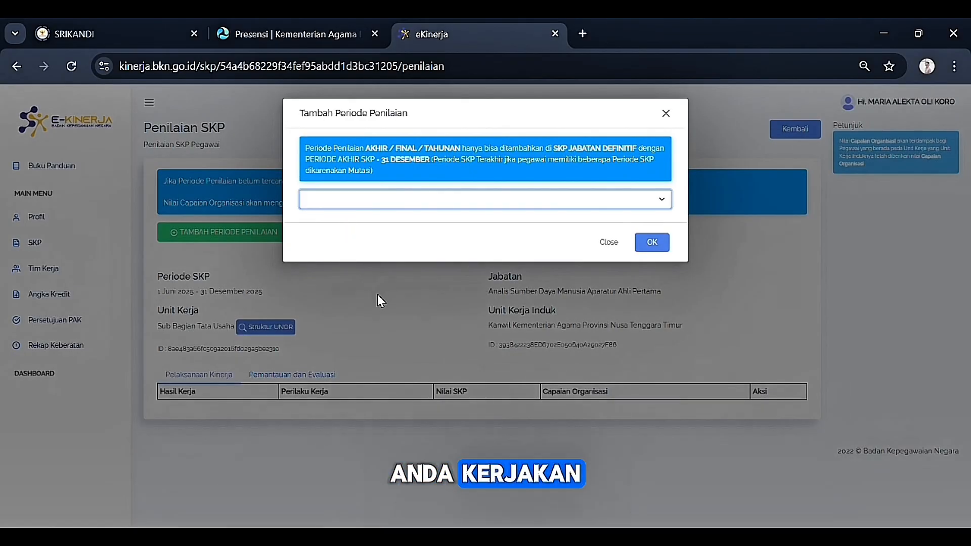
key(Down)
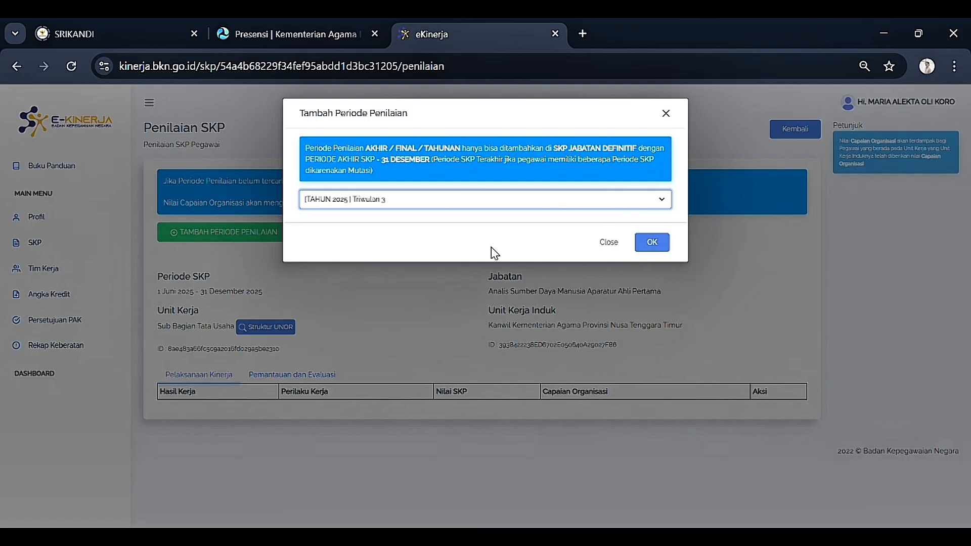
click(655, 243)
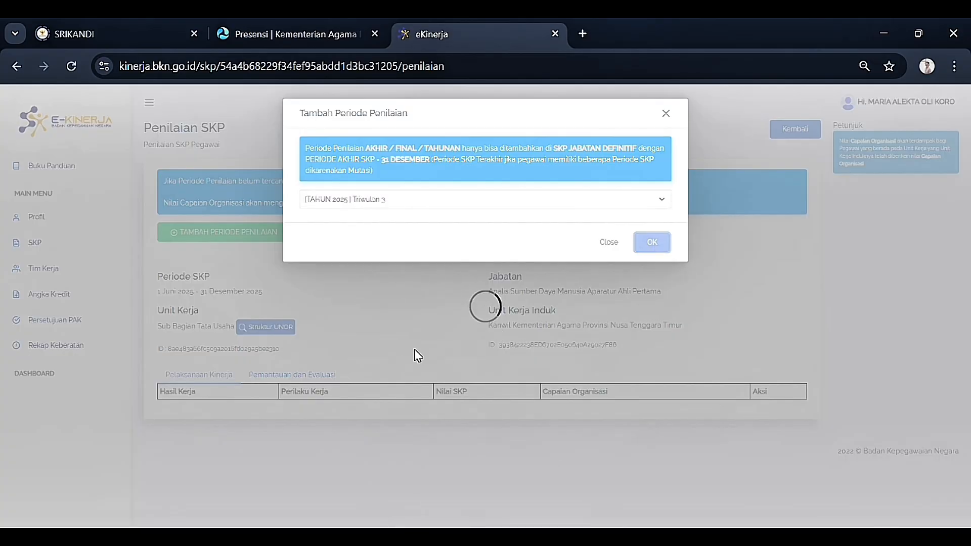
scroll(435, 313, down, 2)
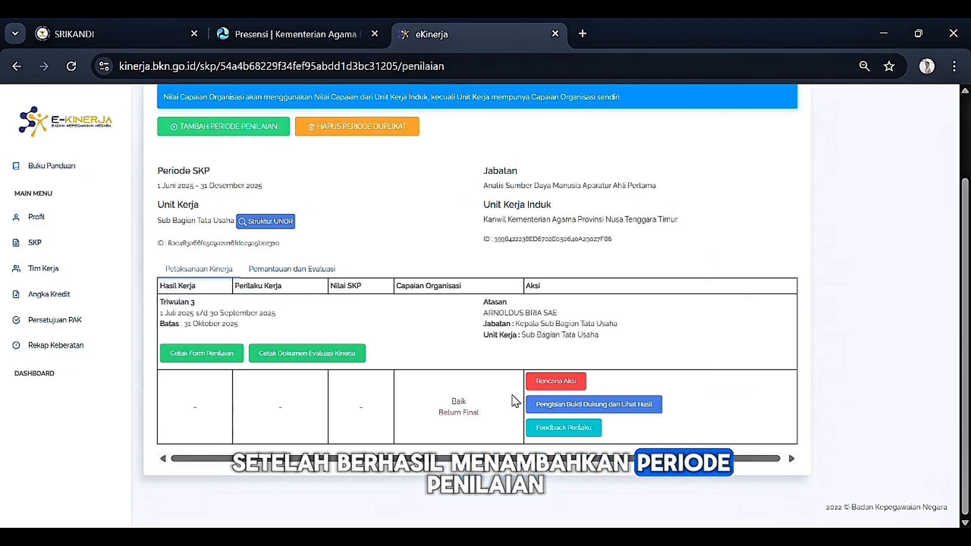
Step: Add Triwulan 3 action plan 'Melaksanakan pengusulan kenaikan pangkat pegawai golongan III' with target 3 Orang
click(555, 385)
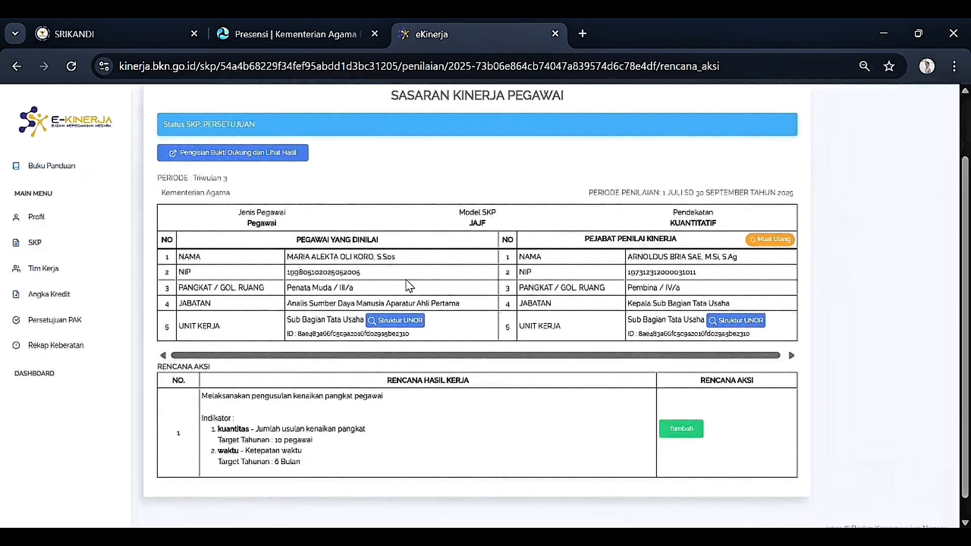
scroll(680, 432, down, 1)
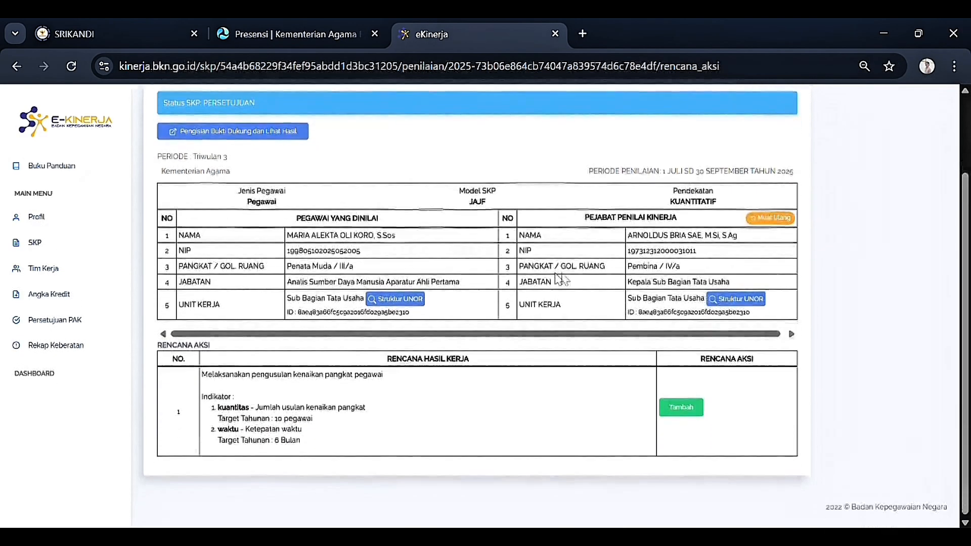
click(692, 412)
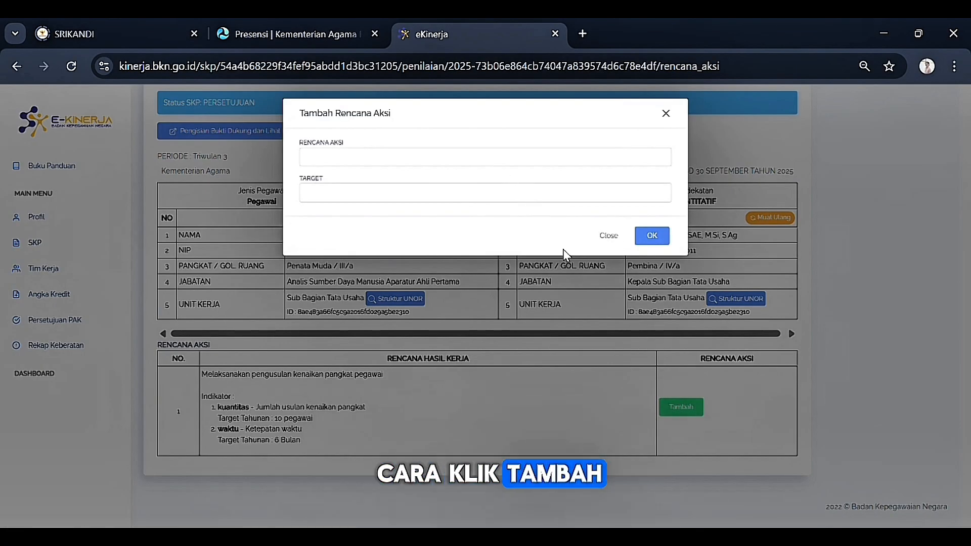
click(497, 173)
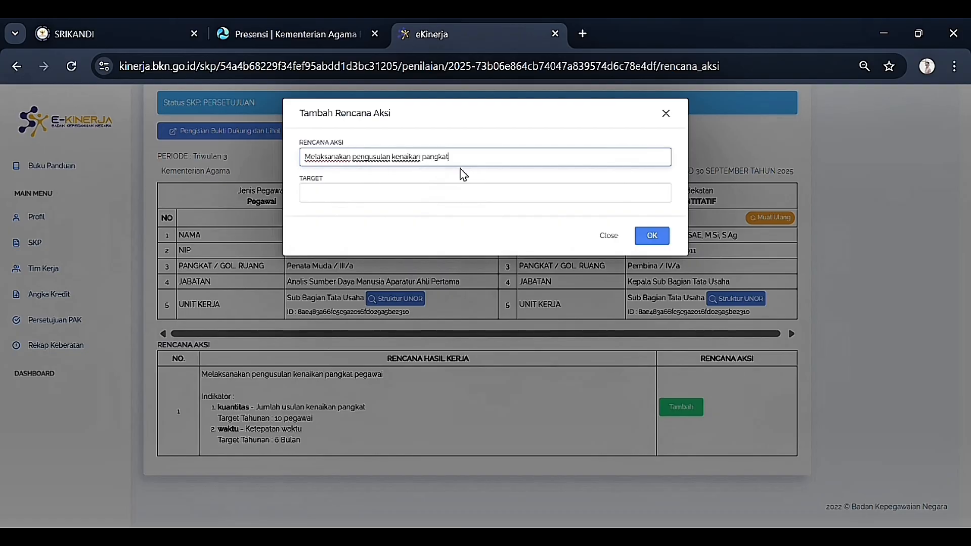
key(Tab)
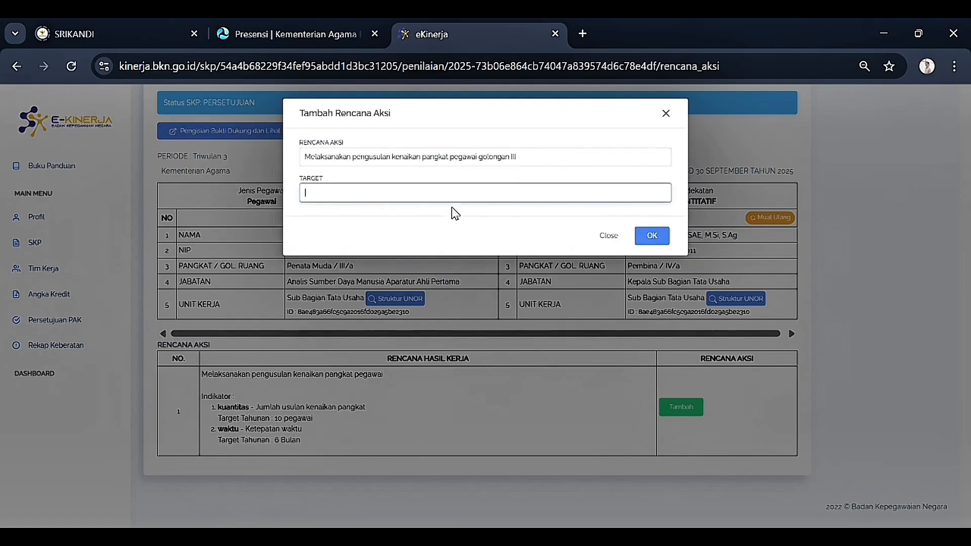
text(3 C)
text(rang)
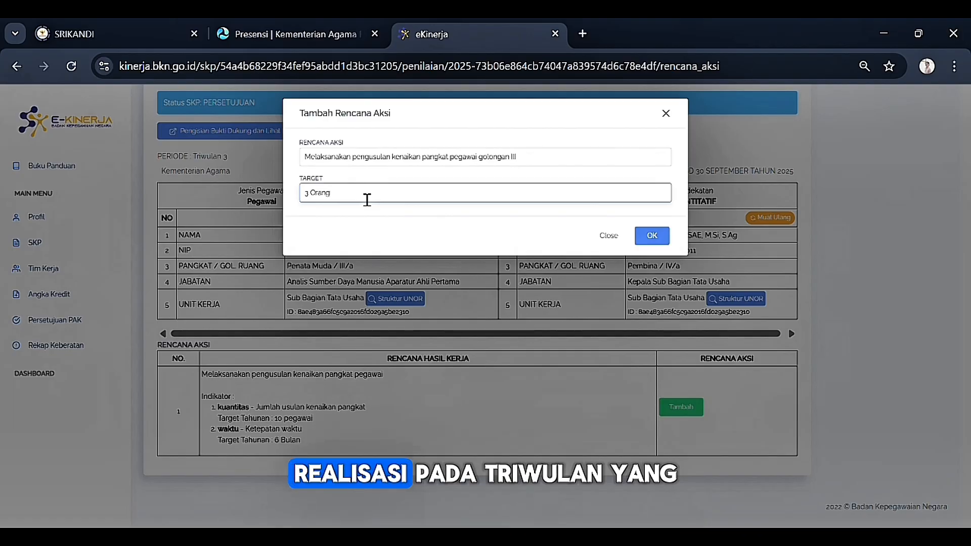
click(652, 238)
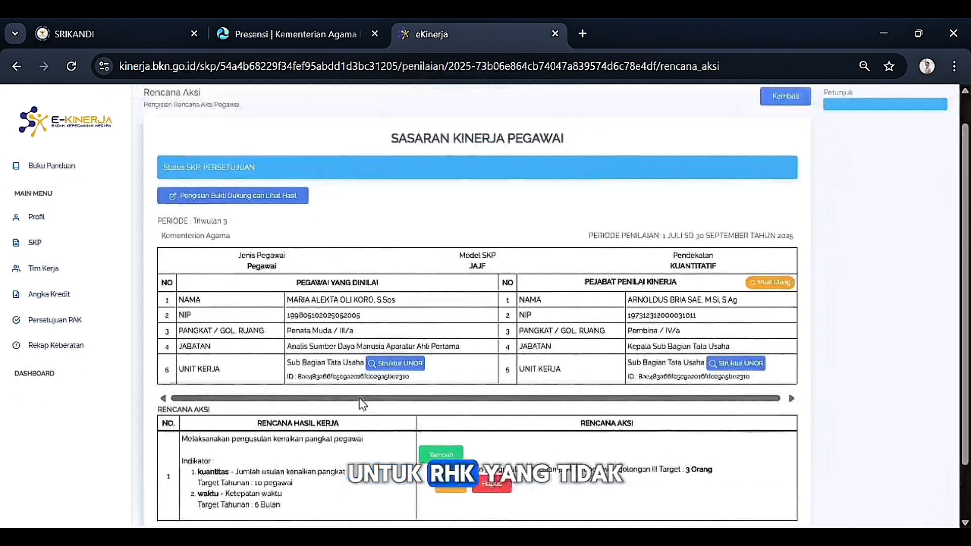
Step: Open the Triwulan 3 supporting-evidence and results page and scroll through its results table
scroll(369, 404, up, 2)
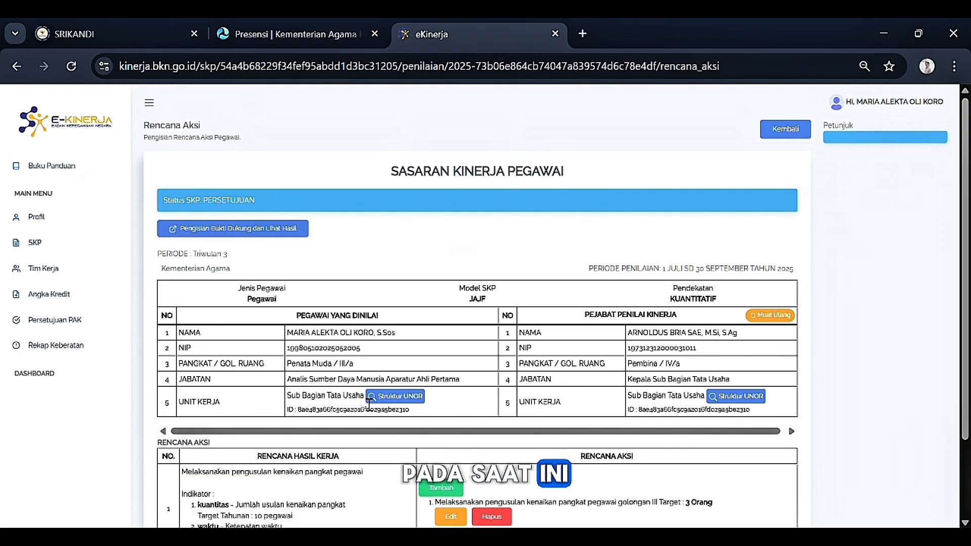
scroll(369, 405, down, 2)
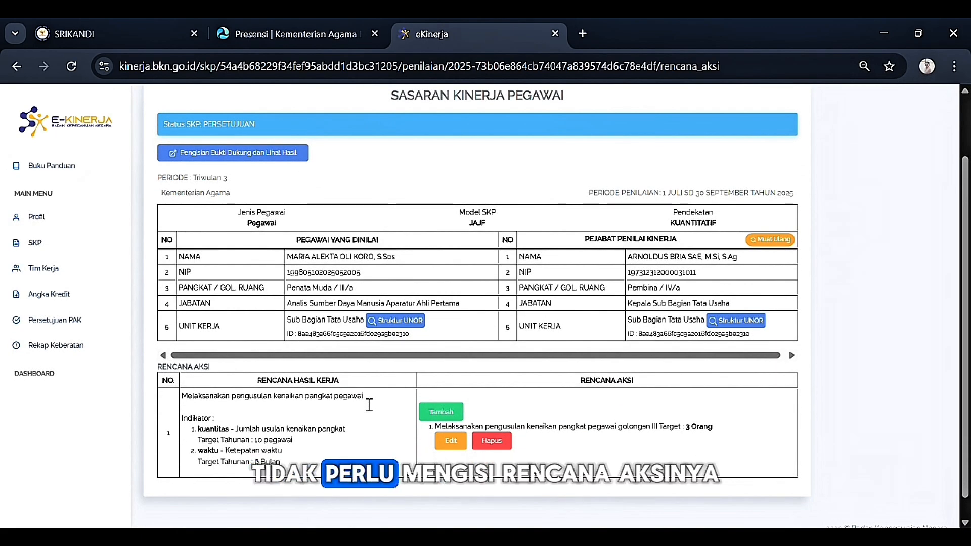
scroll(369, 405, up, 2)
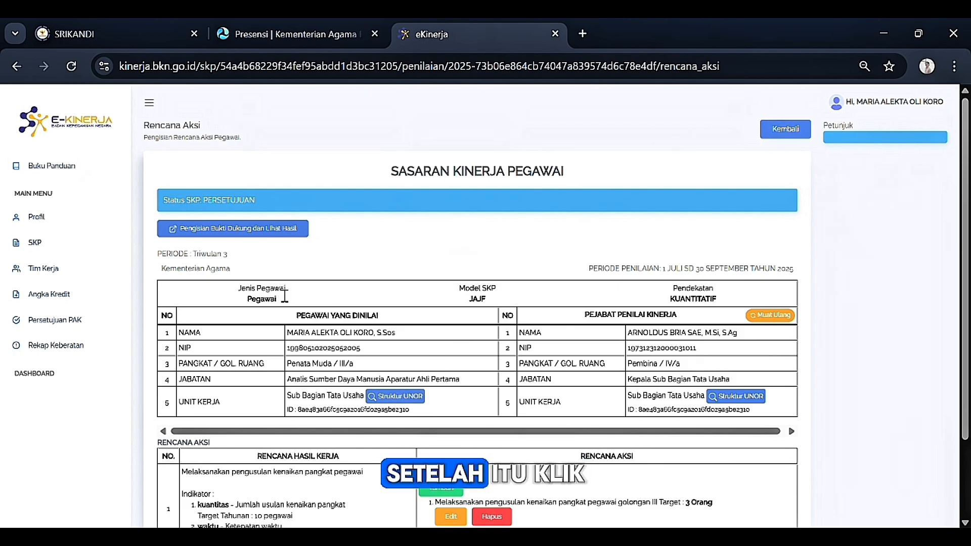
click(279, 234)
scroll(723, 261, down, 3)
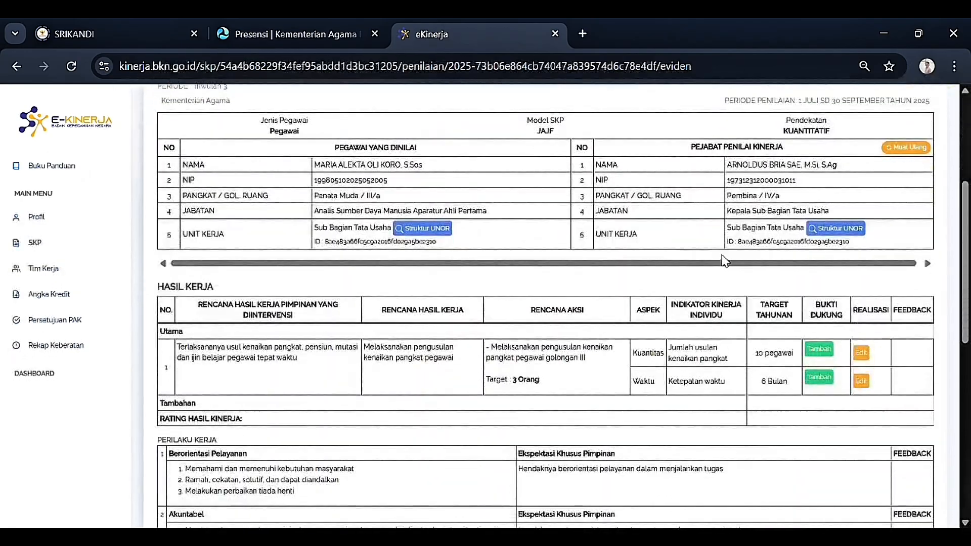
scroll(801, 271, down, 2)
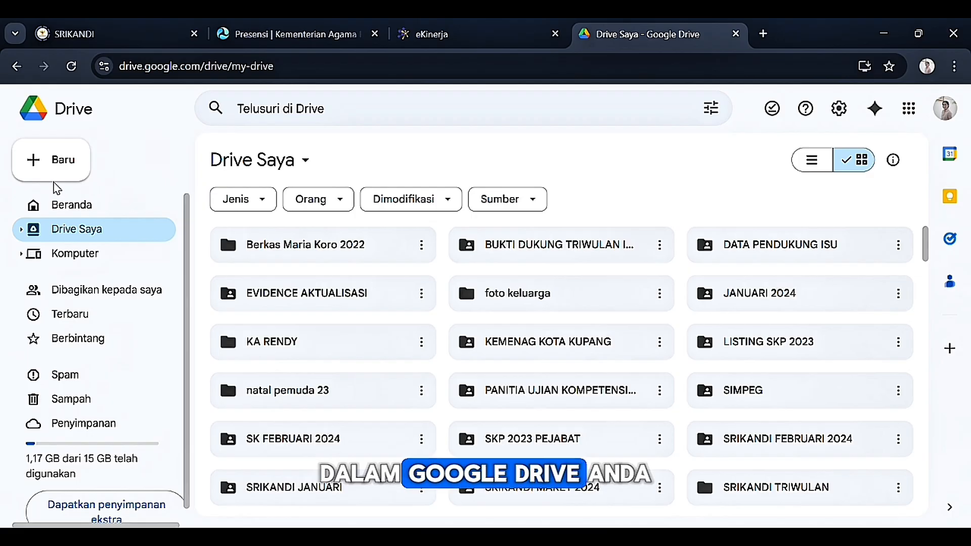
Step: Upload the DOKUMEN KENAIKAN PANGKAT TRIWULAN III 2025 folder to My Drive
click(31, 177)
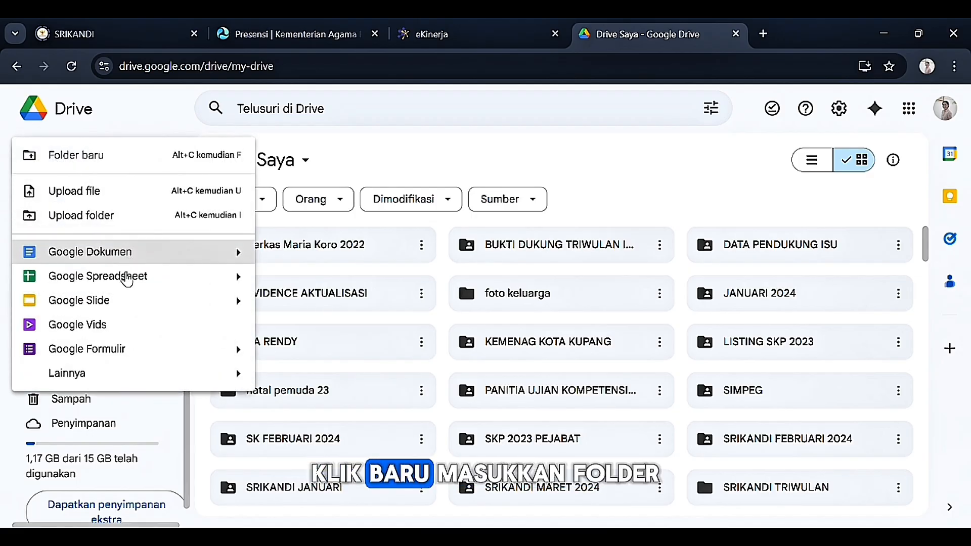
click(127, 231)
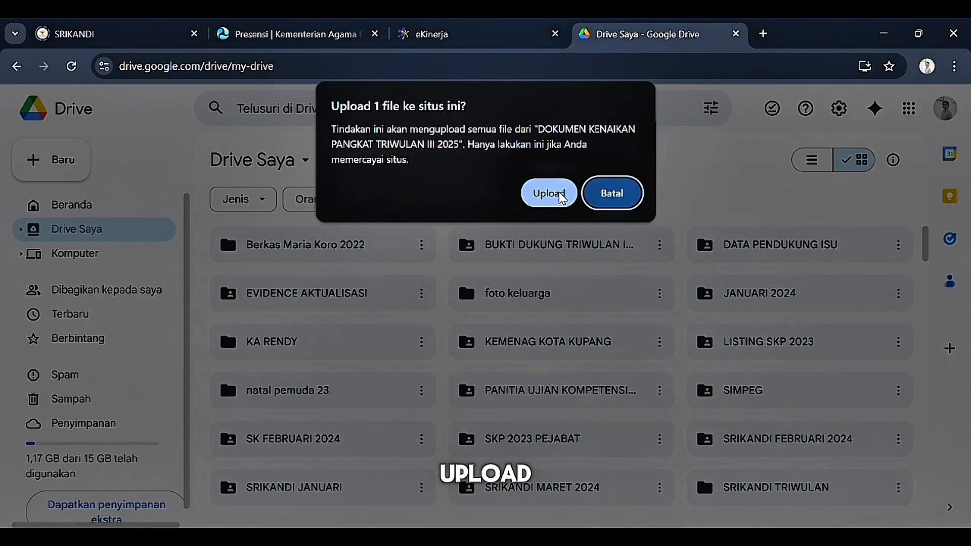
click(547, 190)
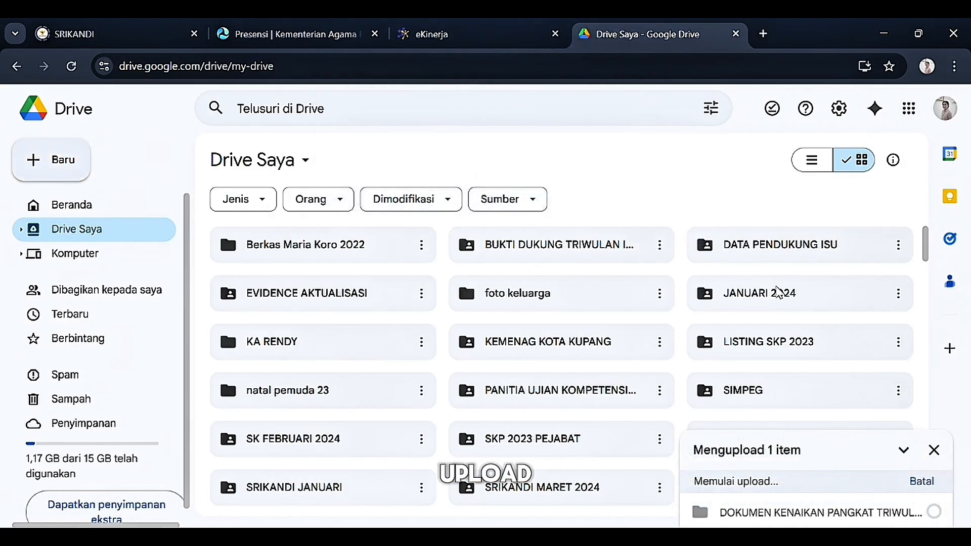
scroll(830, 340, down, 2)
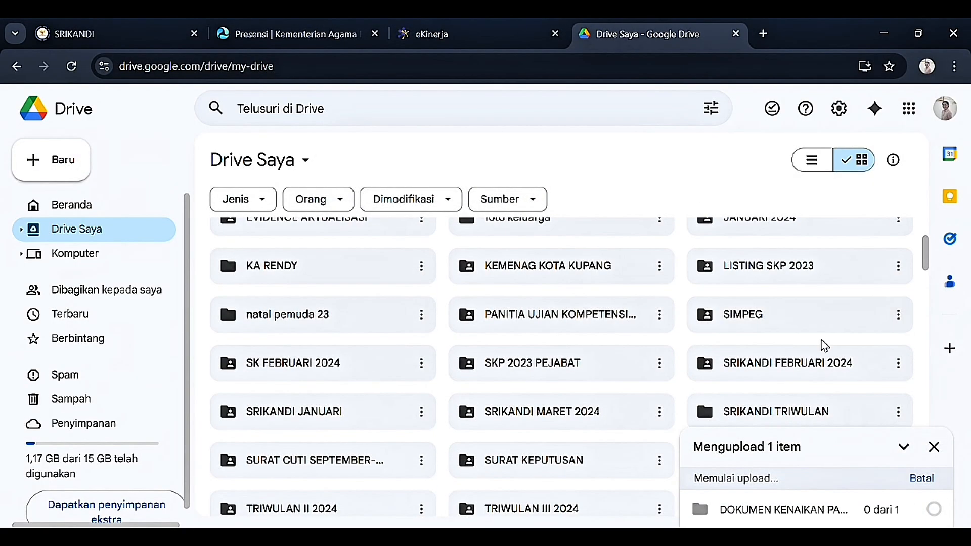
scroll(809, 344, down, 2)
scroll(795, 390, up, 5)
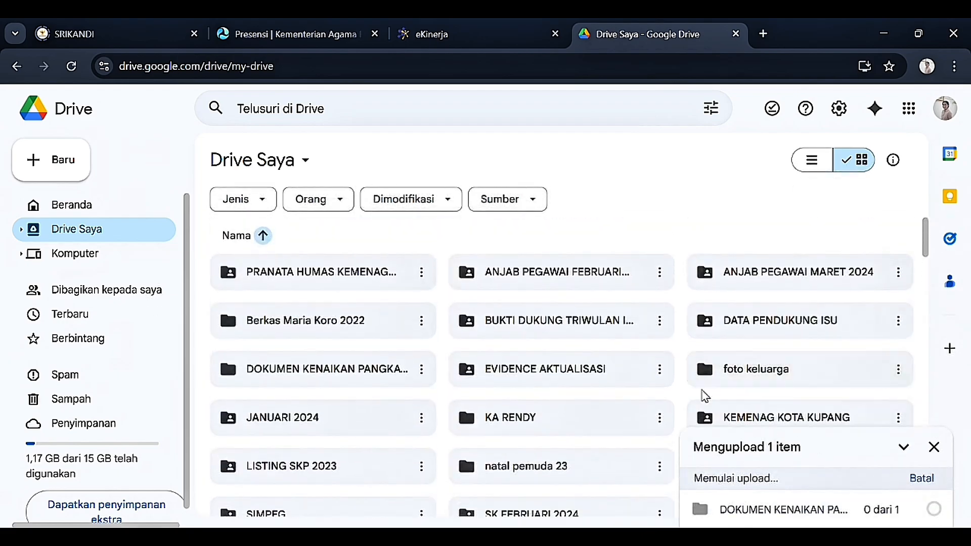
scroll(641, 402, down, 2)
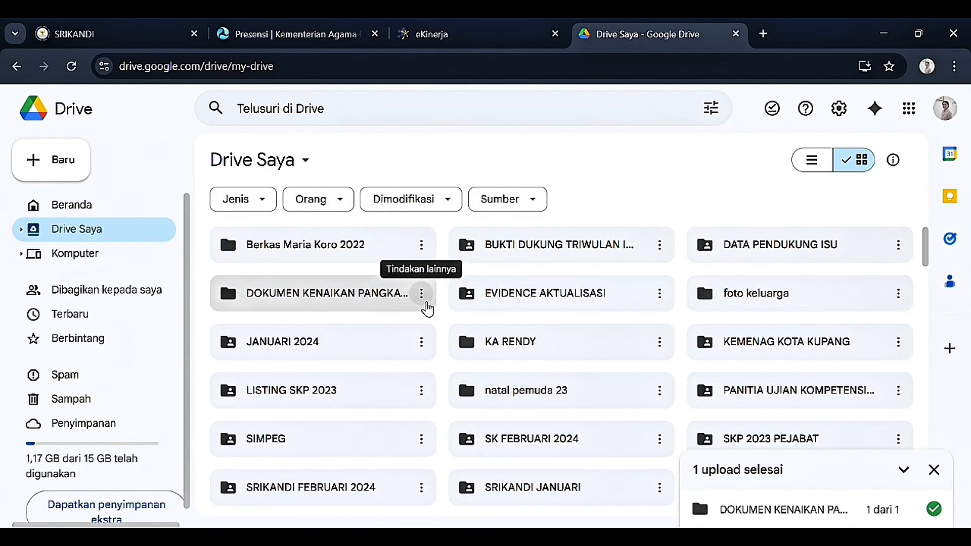
Step: Share the folder so anyone with the link can view it, and copy the link
click(427, 306)
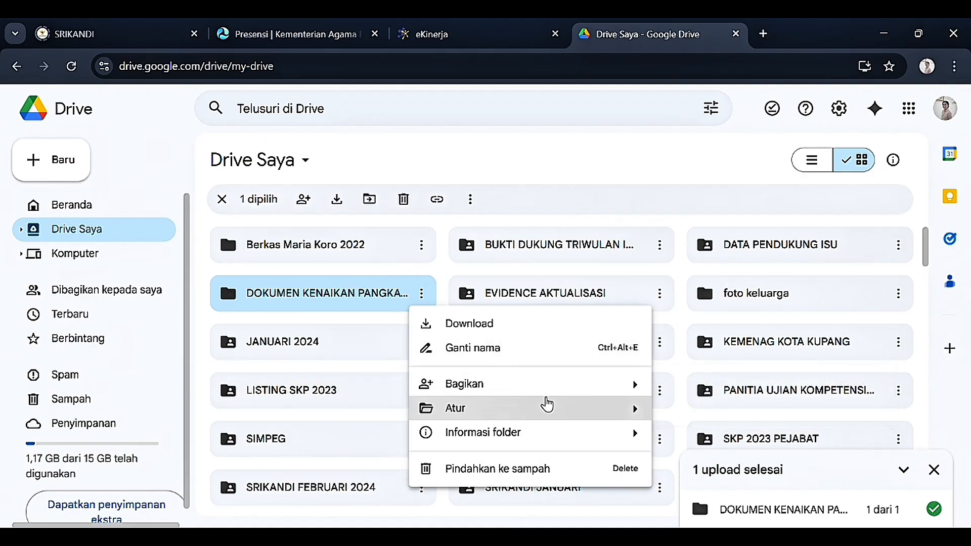
mouse_move(640, 385)
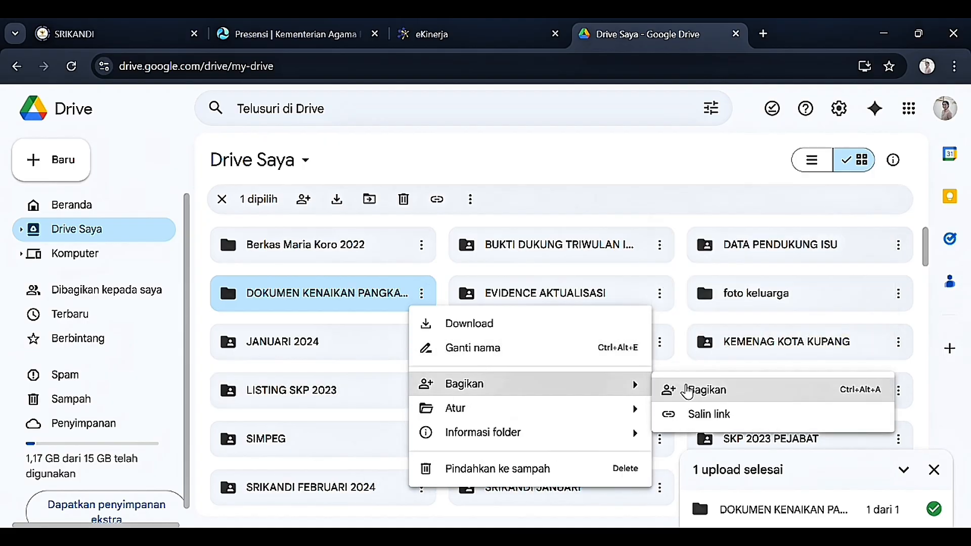
click(690, 391)
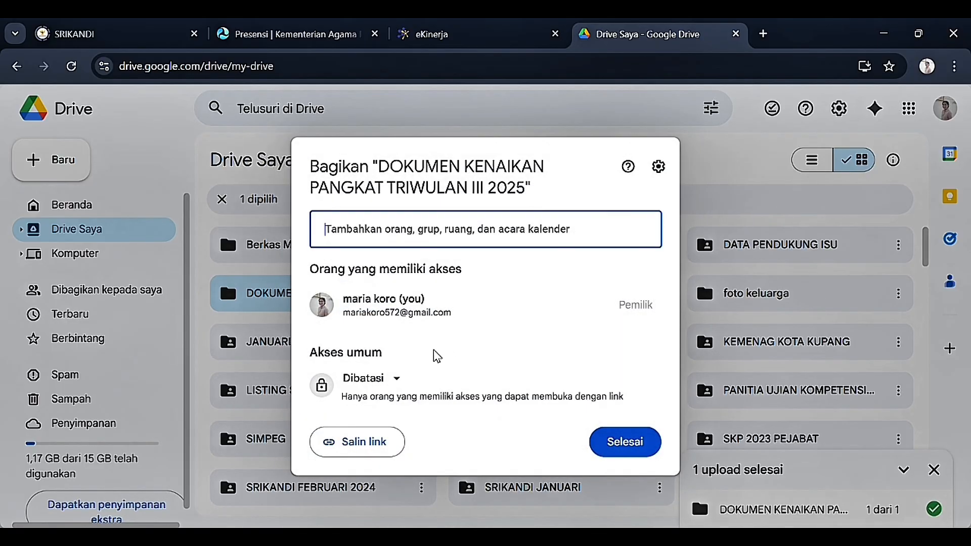
click(397, 385)
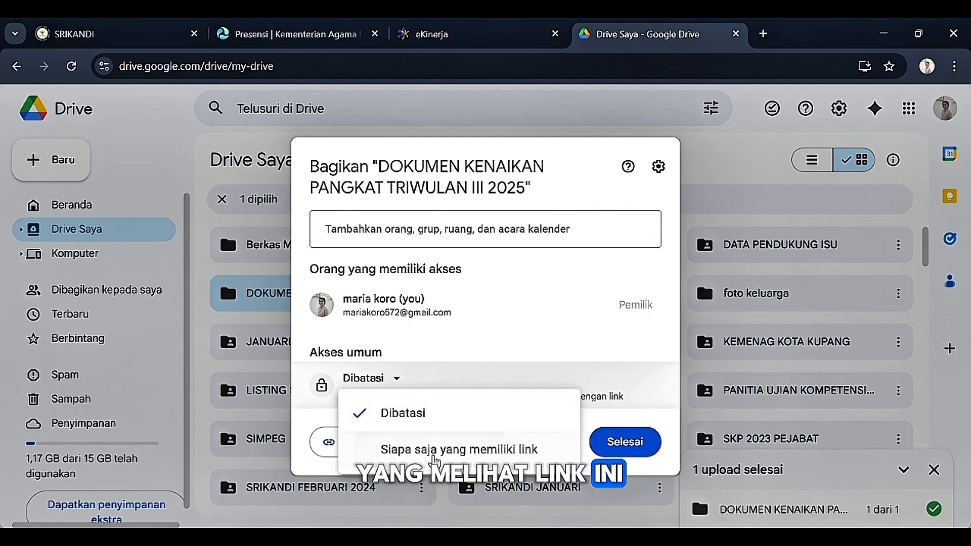
click(434, 452)
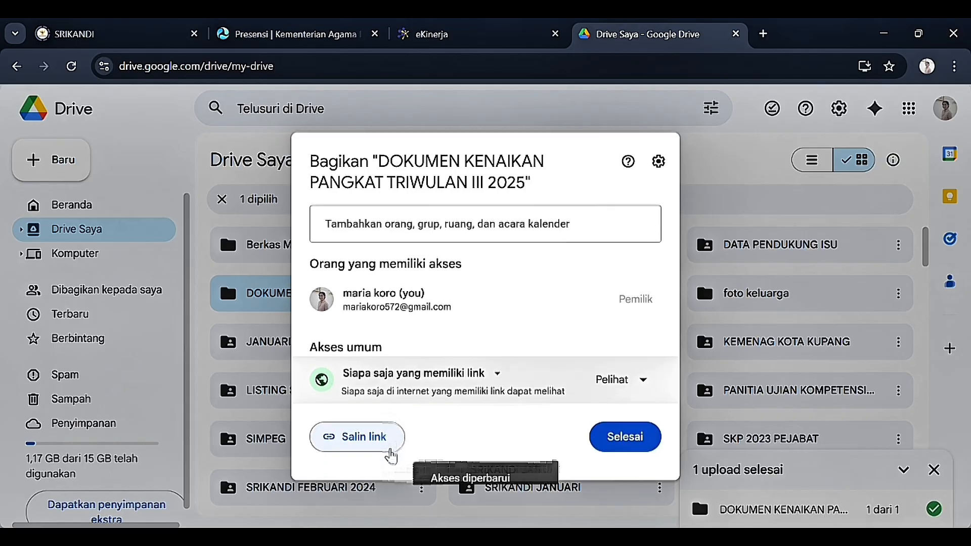
click(382, 448)
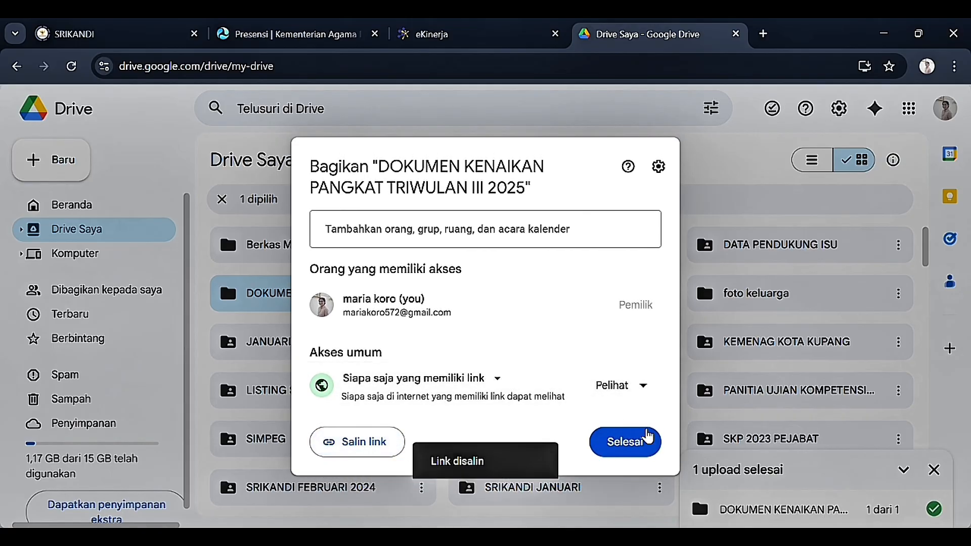
click(647, 438)
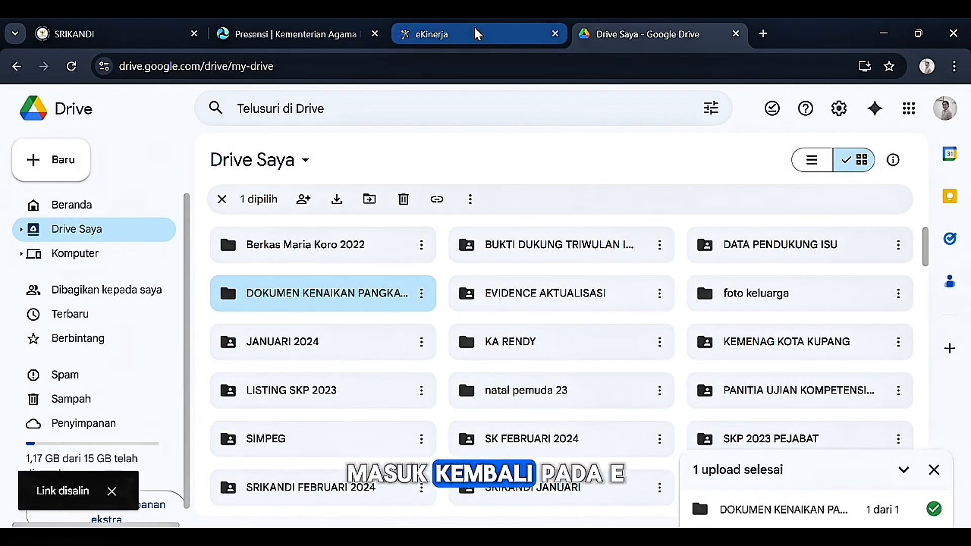
Step: Add DOKUMEN KENAIKAN PANGKAT evidence with the pasted Drive link to the Kuantitas indicator
click(477, 34)
scroll(826, 360, down, 2)
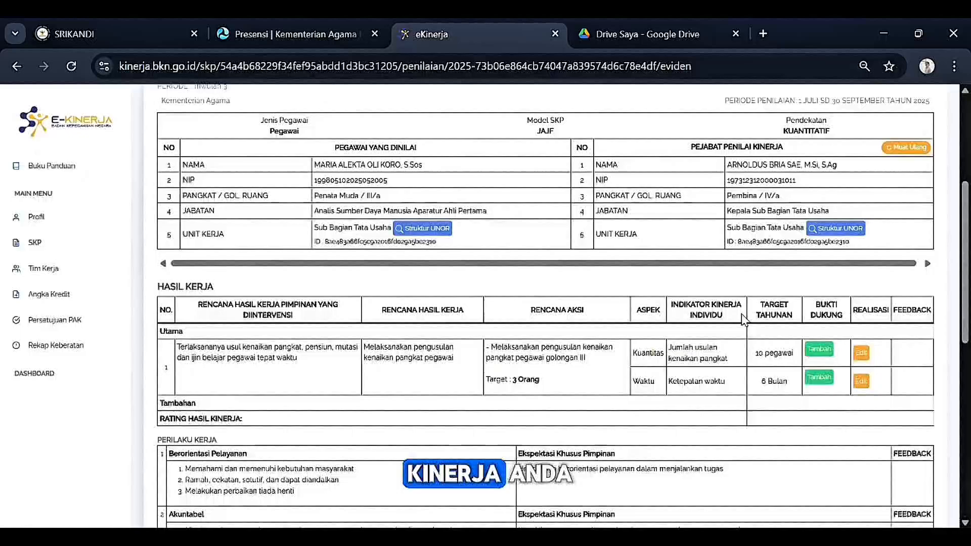
click(824, 354)
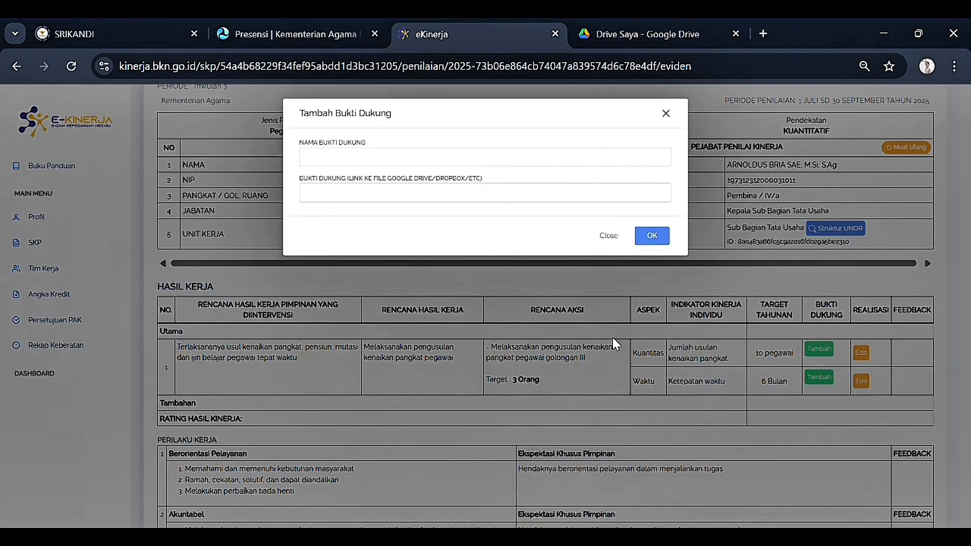
click(407, 159)
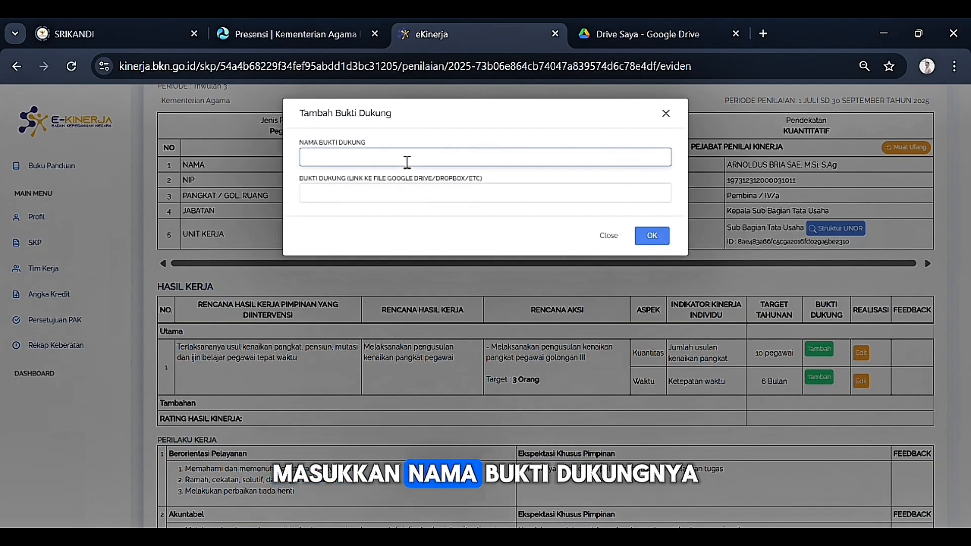
text(DOKUMEN KENAIKAN PANGKAT)
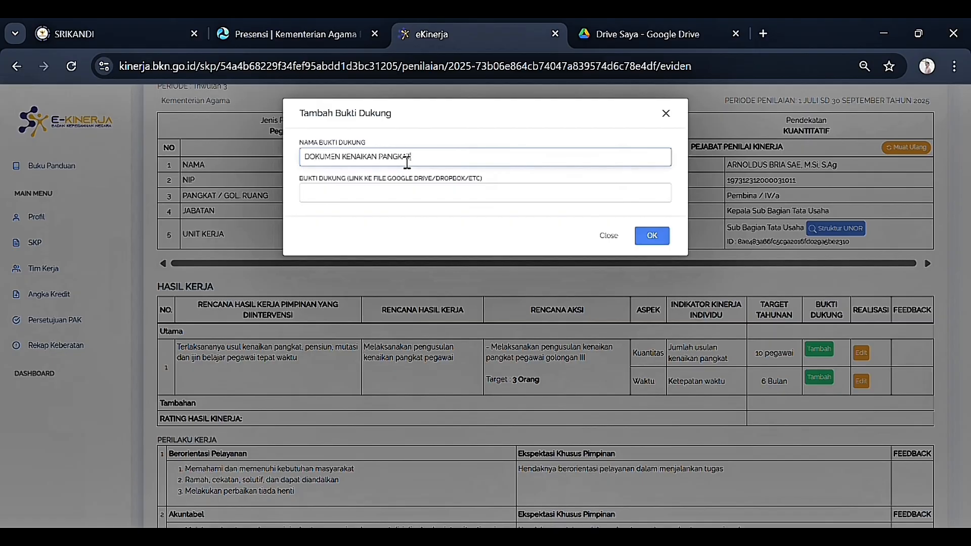
click(386, 199)
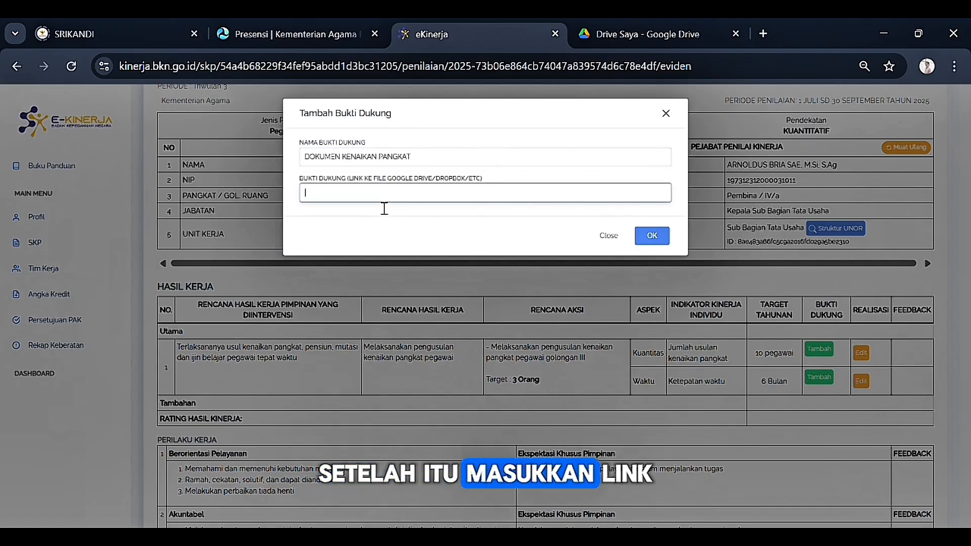
click(651, 234)
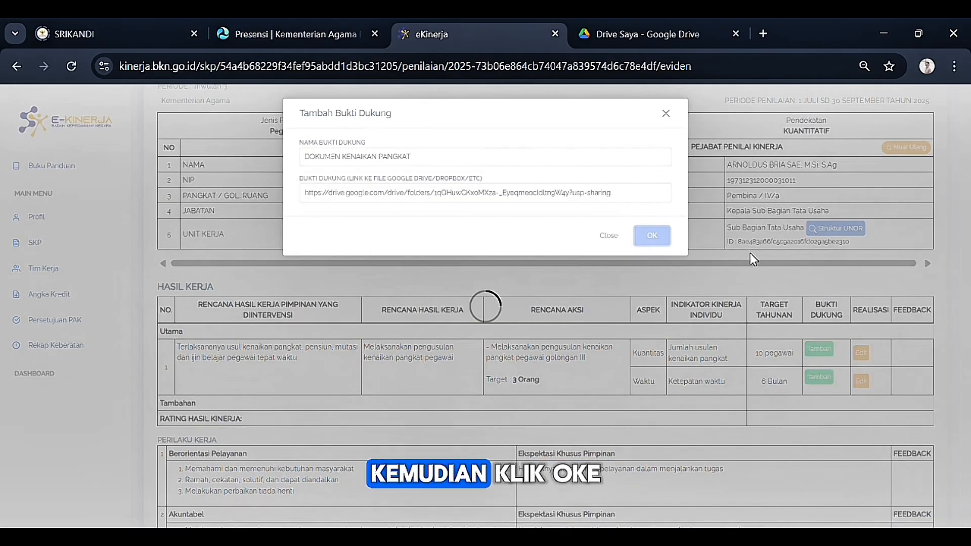
Step: Add the same DOKUMEN KENAIKAN PANGKAT evidence and Drive link to the Waktu indicator
scroll(837, 349, down, 1)
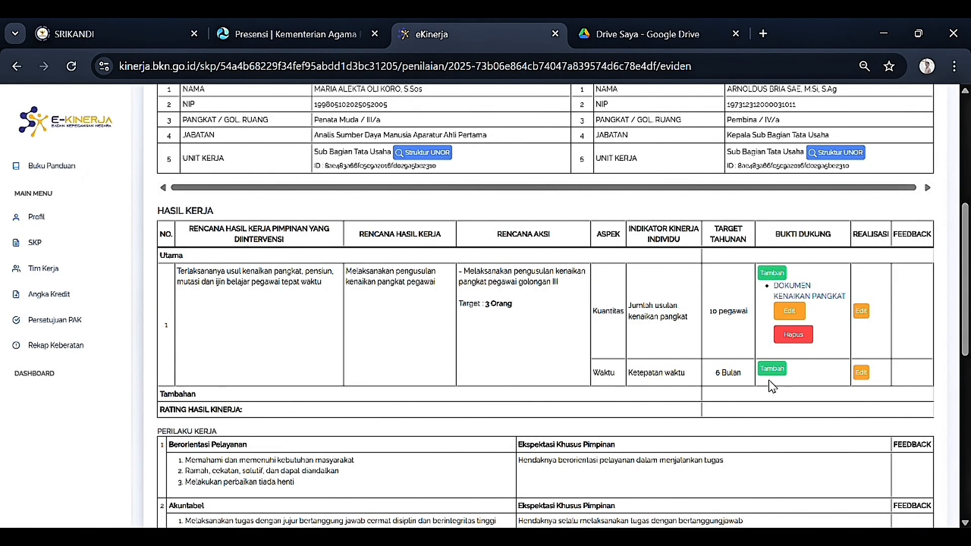
click(772, 369)
click(513, 157)
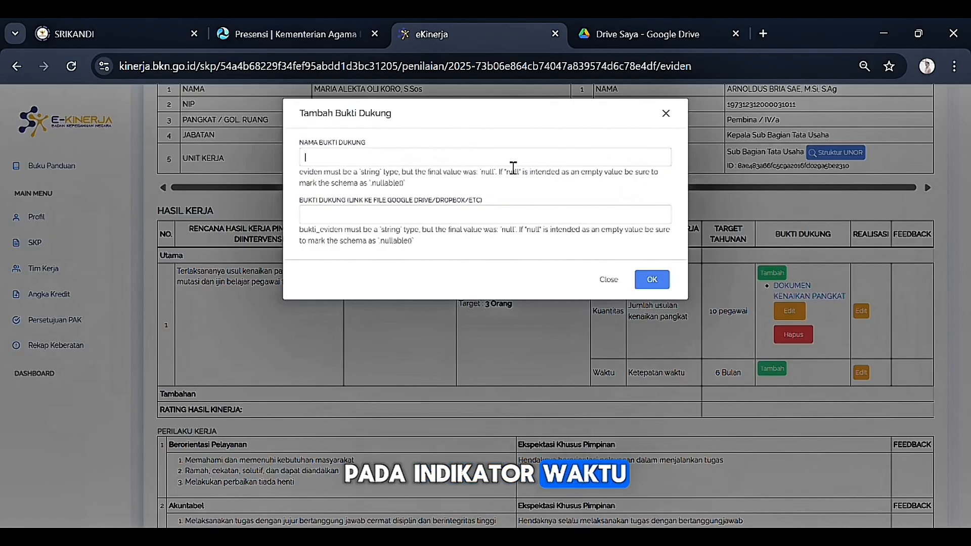
click(459, 178)
click(374, 192)
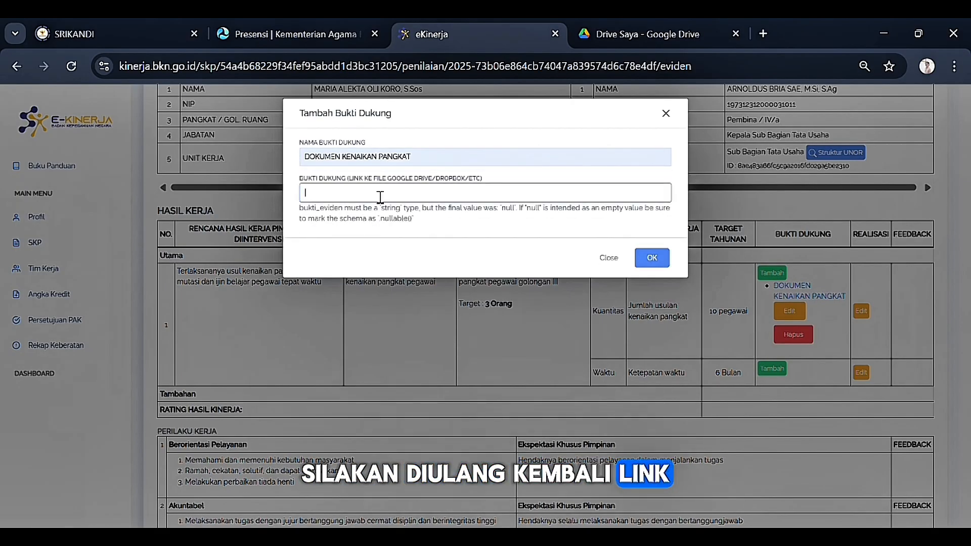
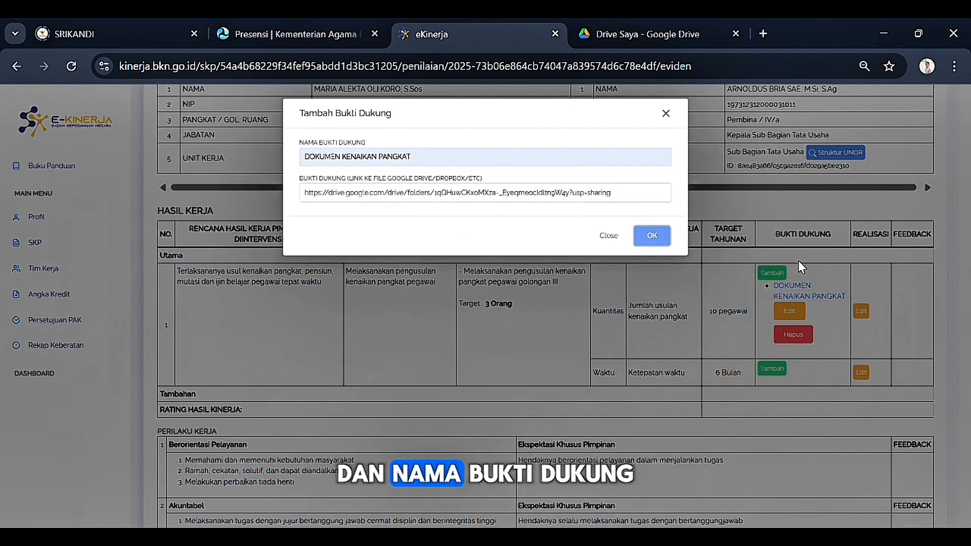
click(660, 237)
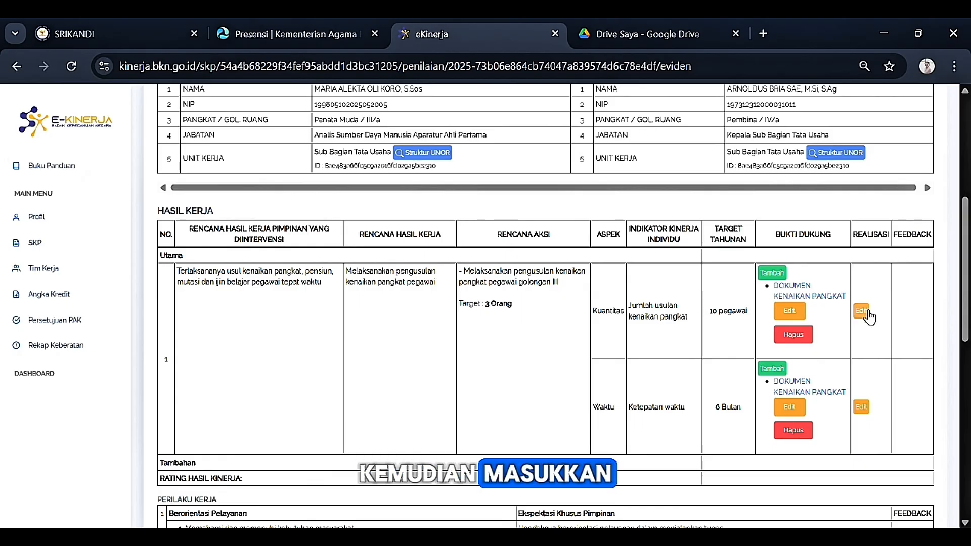
Step: Record the Kuantitas realisation as '3 Pegawai' with Dokumen kenaikan pangkat as data source
click(862, 314)
click(422, 161)
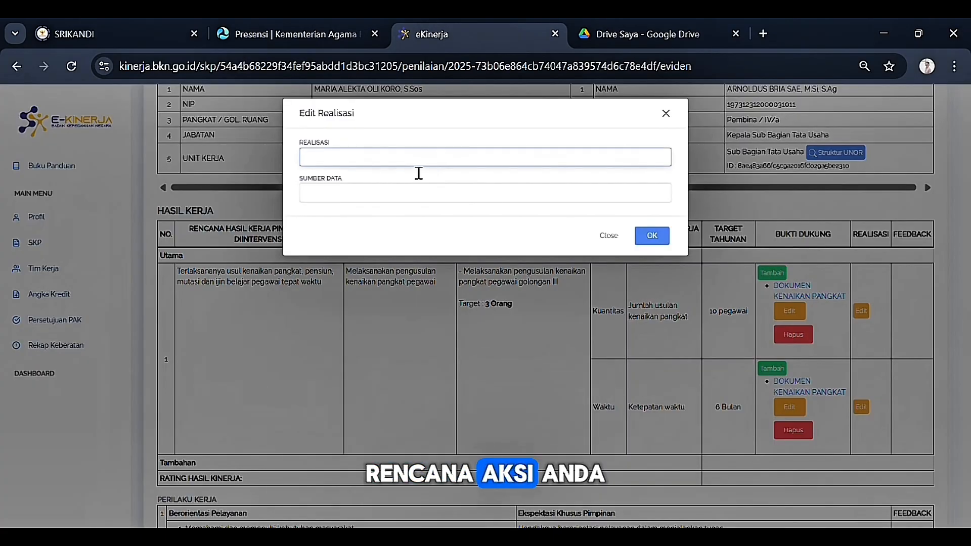
text(3 pEGA)
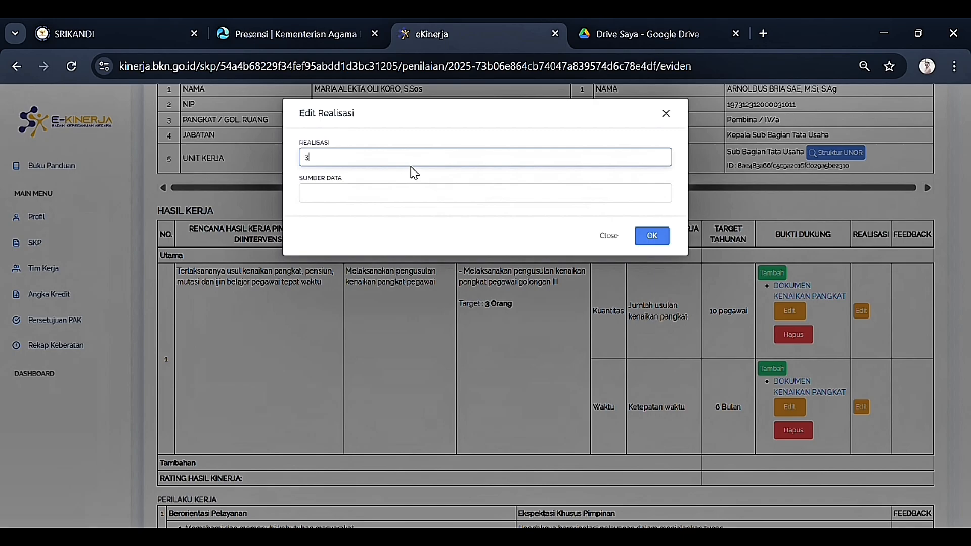
key(BackSpace)
key(BackSpace)
key(BackSpace)
key(BackSpace)
text(Pegawai)
click(388, 204)
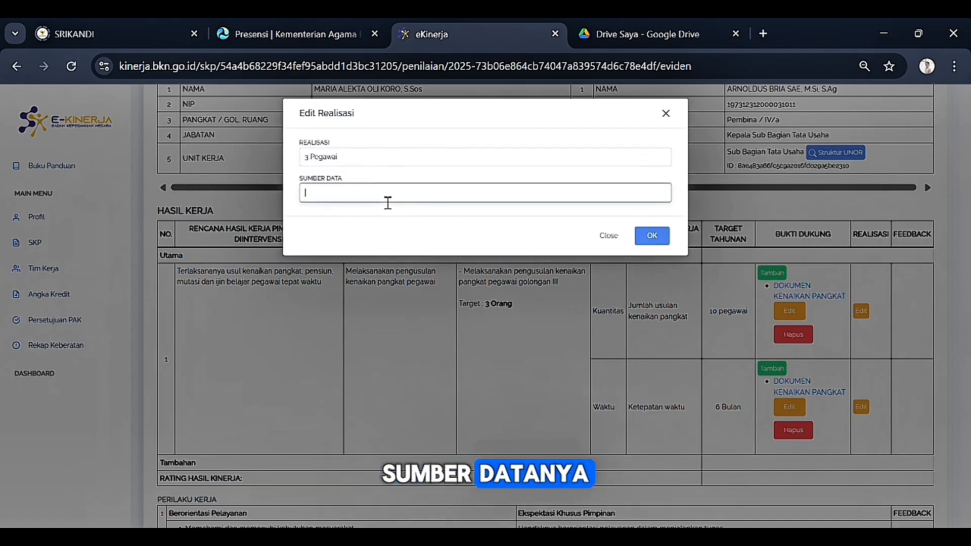
text(Dokumen kenaikan pangkat)
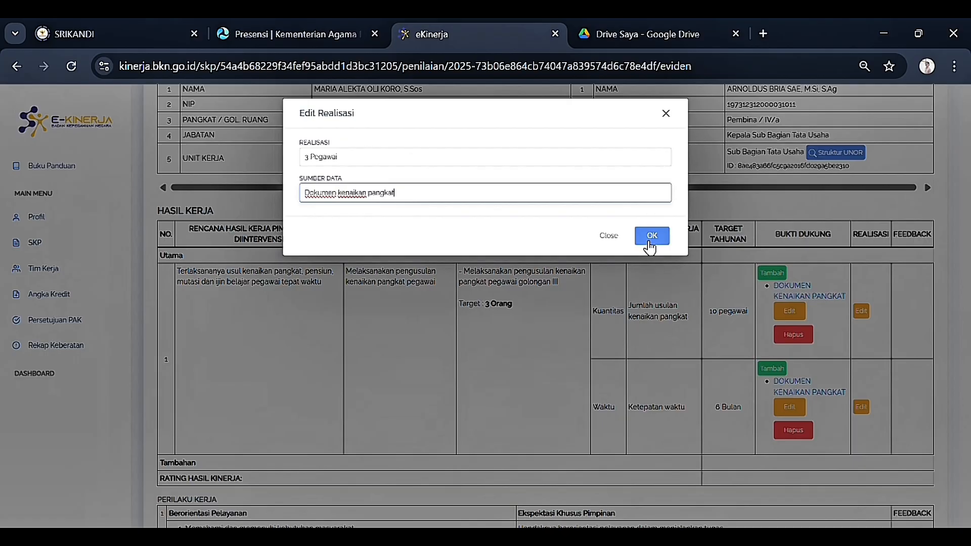
click(648, 241)
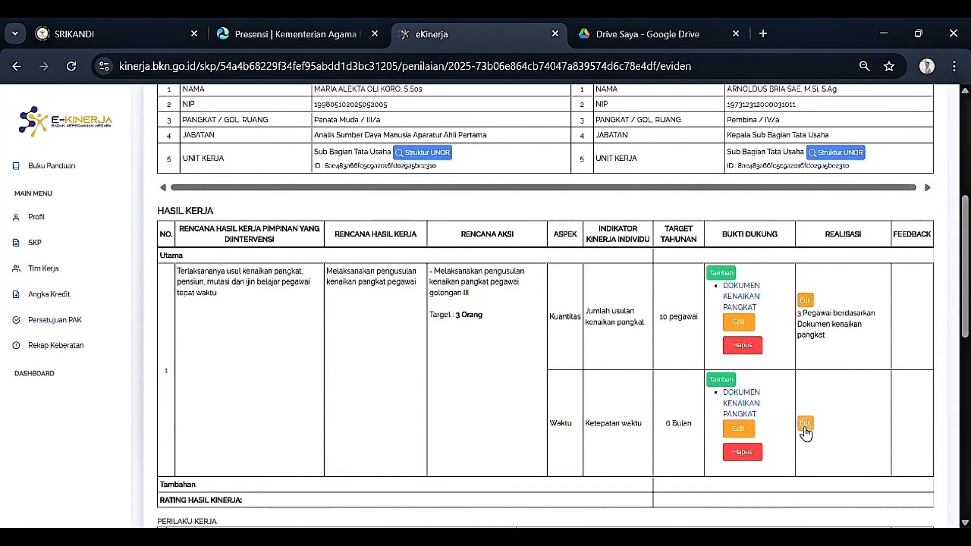
Step: Record the Waktu realisation as 3 Bulan from Dokumen kenaikan pangkat, then return to the action plan
click(805, 427)
click(438, 159)
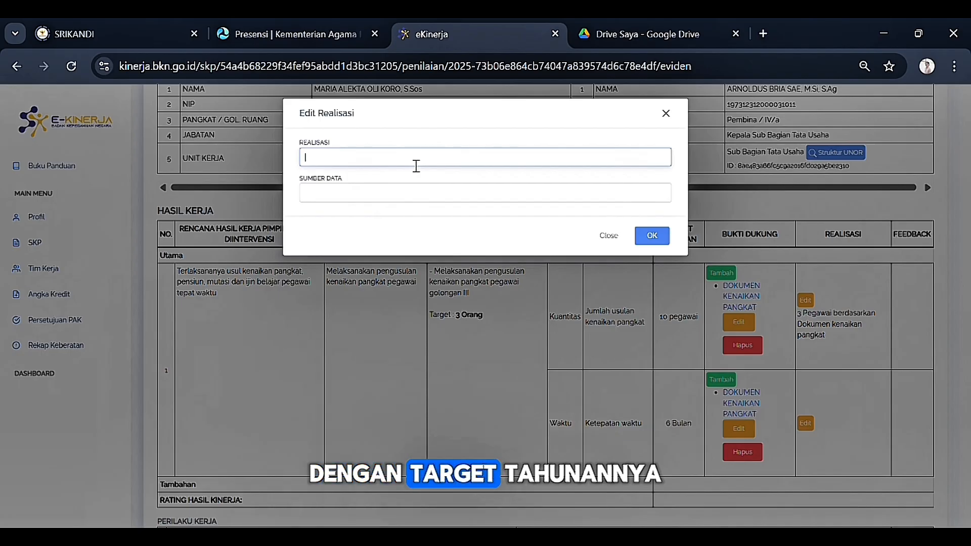
text(3 Bulan)
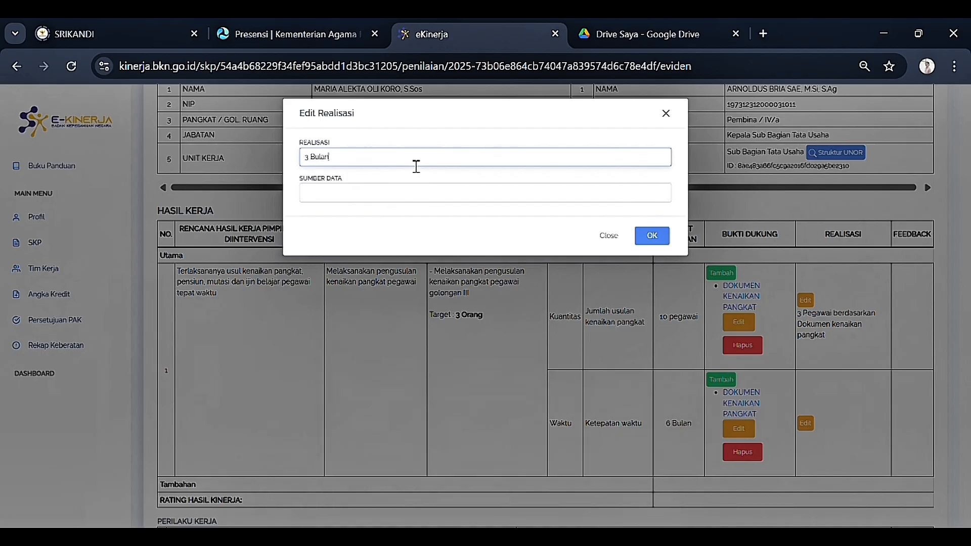
click(383, 197)
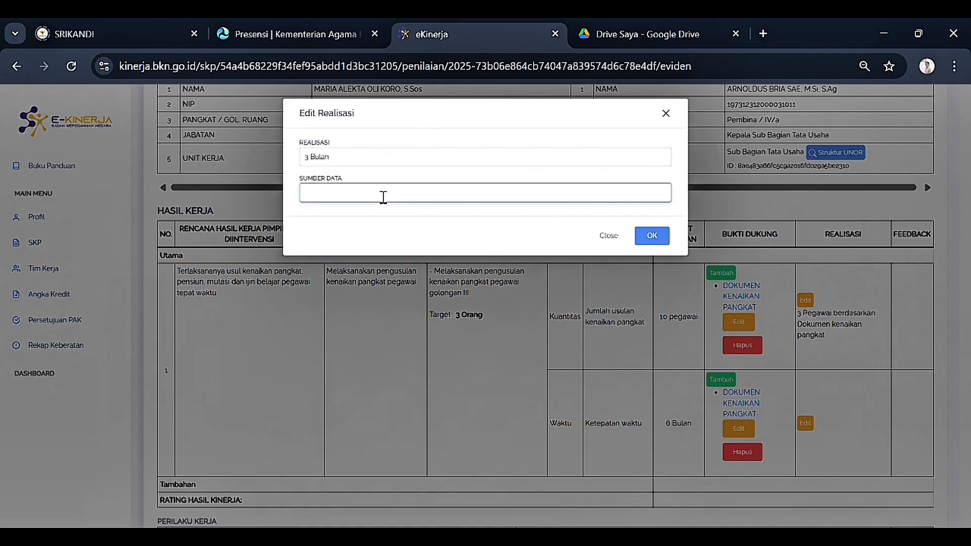
click(422, 222)
click(651, 235)
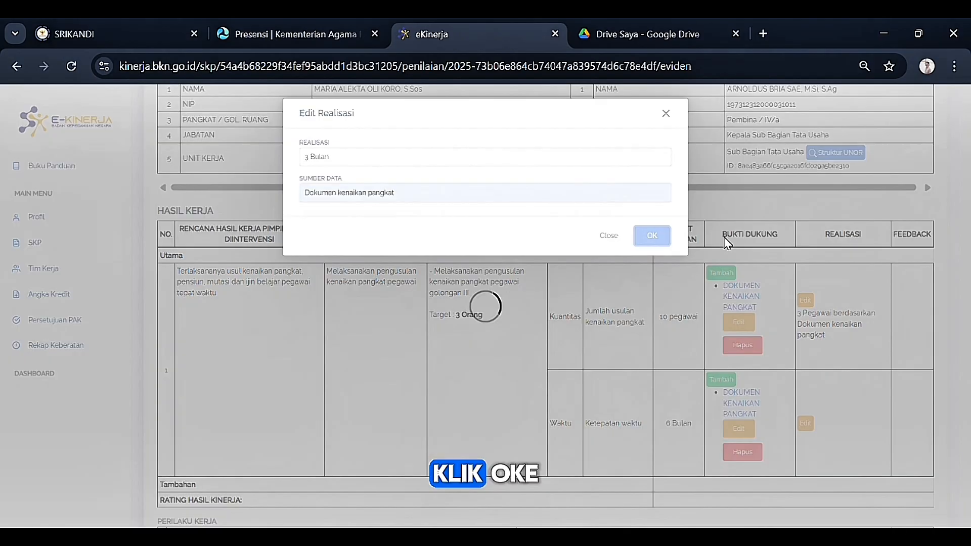
scroll(685, 308, up, 6)
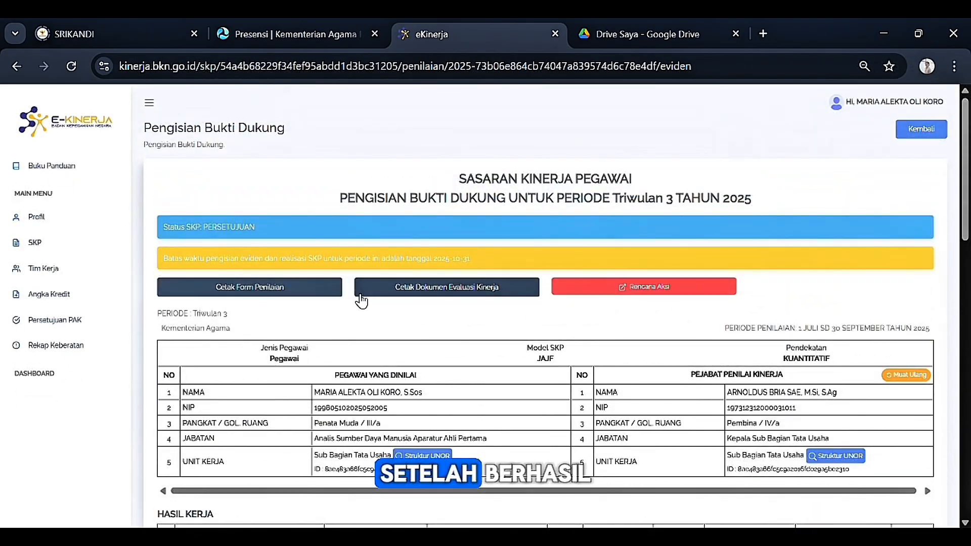
scroll(367, 299, down, 1)
scroll(368, 299, down, 4)
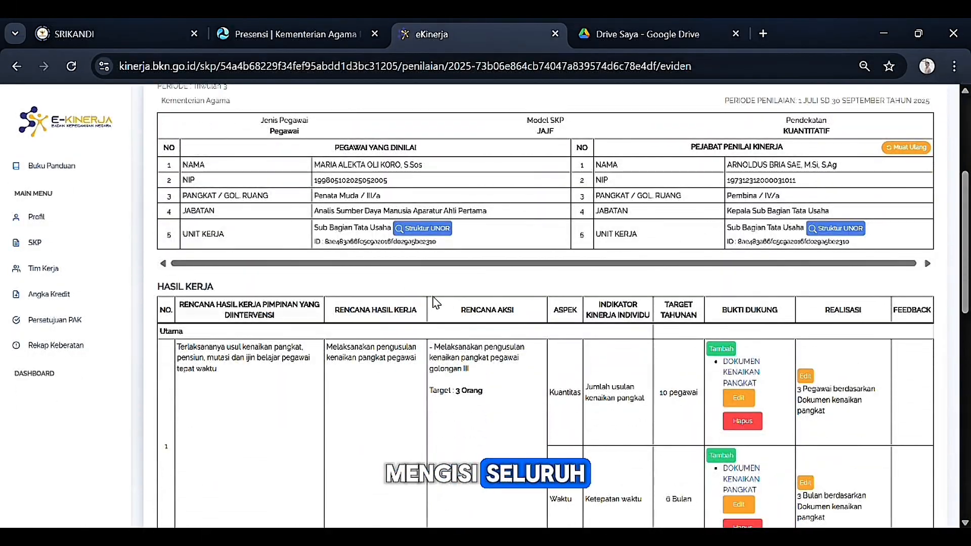
scroll(659, 292, up, 5)
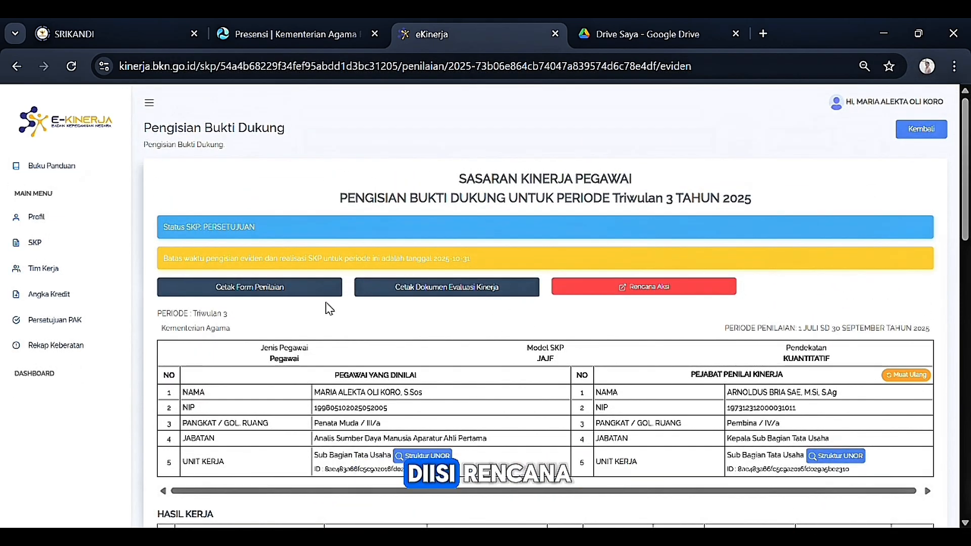
click(920, 130)
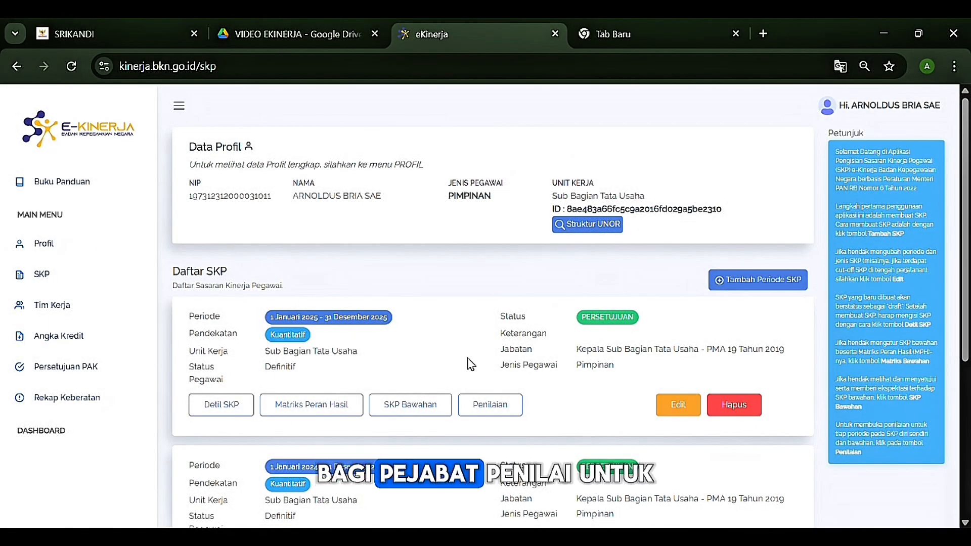
Step: Open Triwulan 3 Penilaian Bawahan under the 2025 SKP's Pemantauan dan Evaluasi and select the fourth subordinate
scroll(494, 374, down, 2)
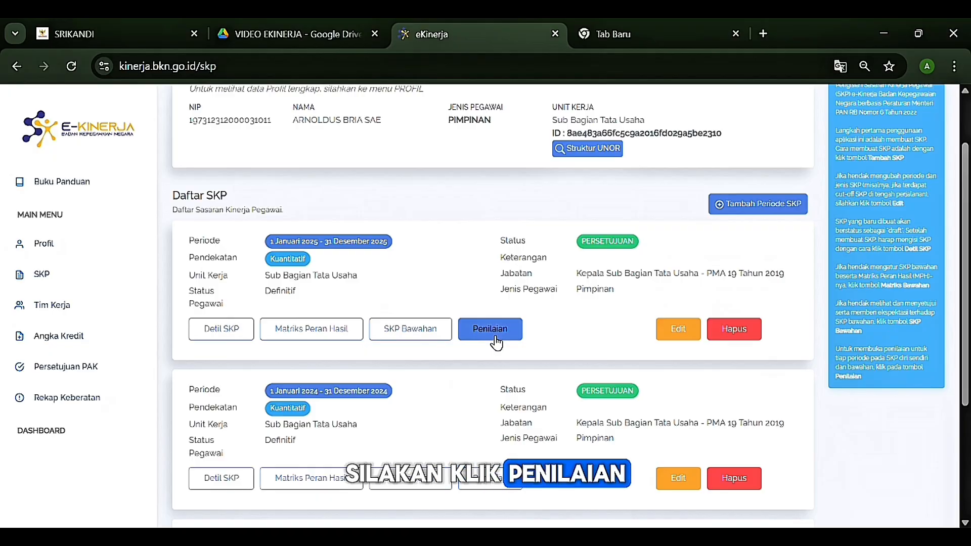
click(490, 329)
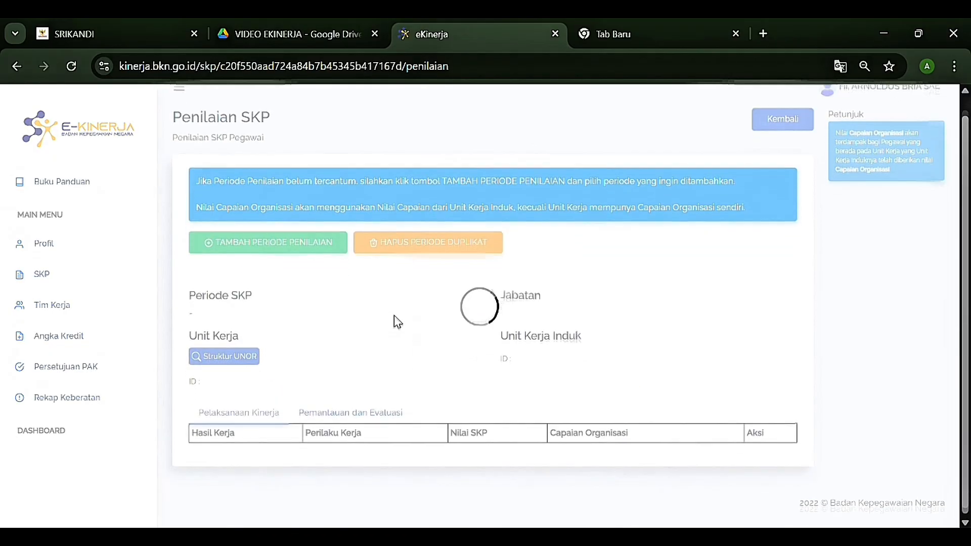
scroll(392, 321, down, 2)
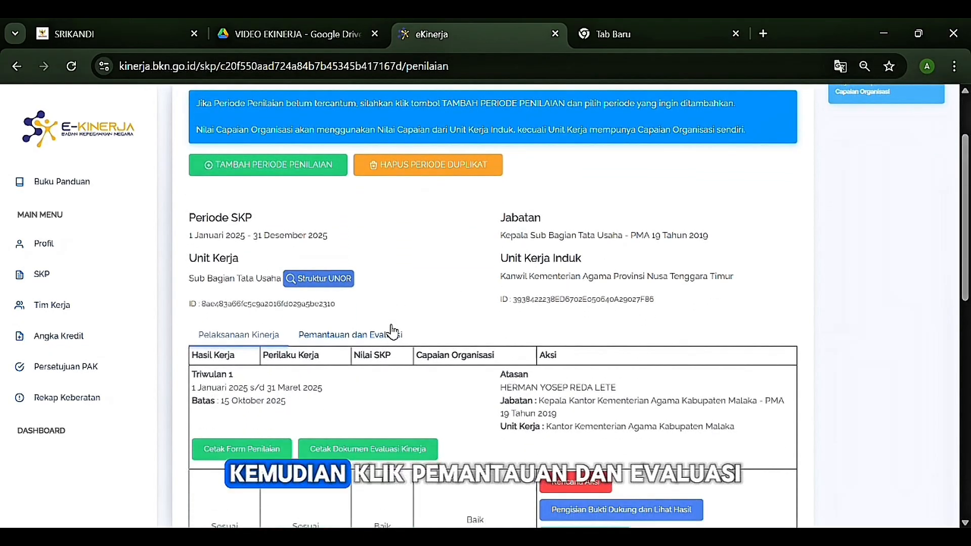
click(359, 338)
scroll(366, 324, down, 6)
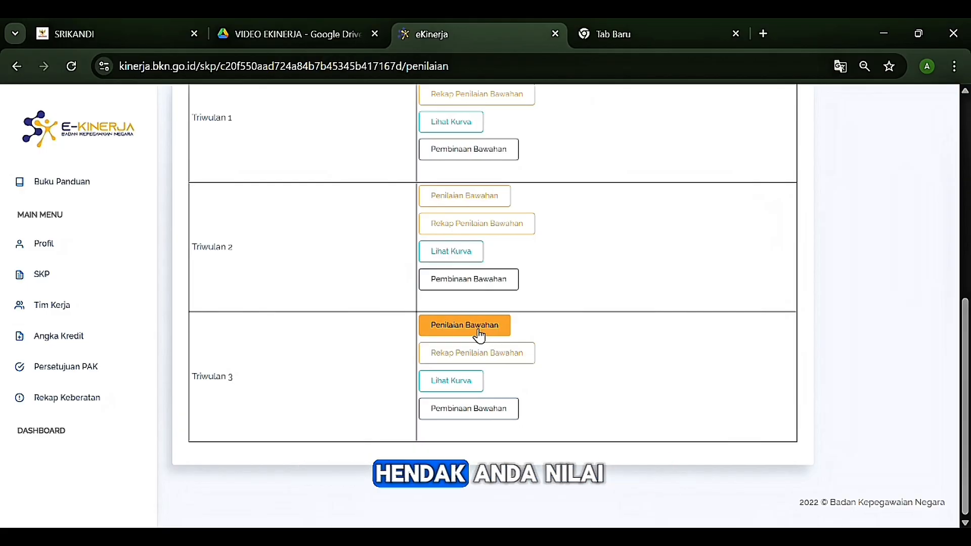
click(479, 326)
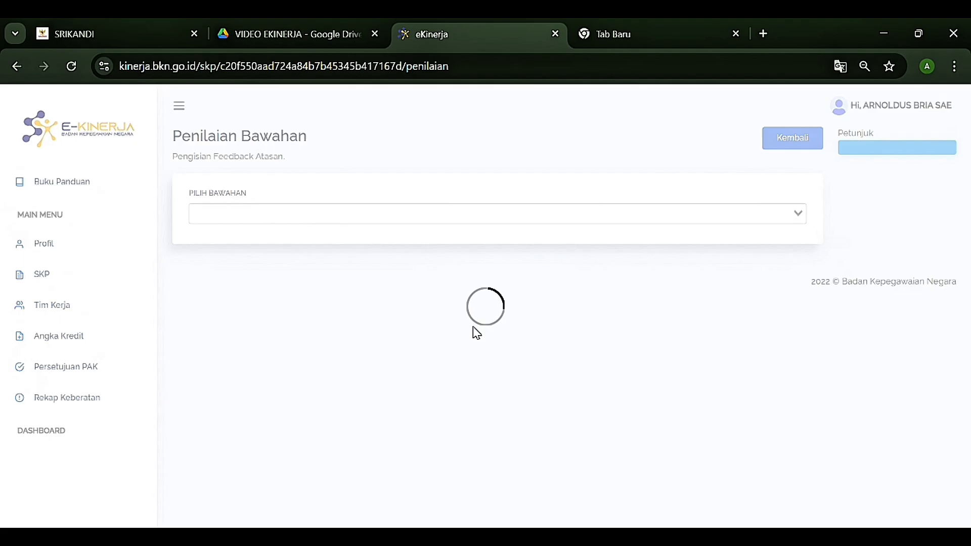
click(351, 221)
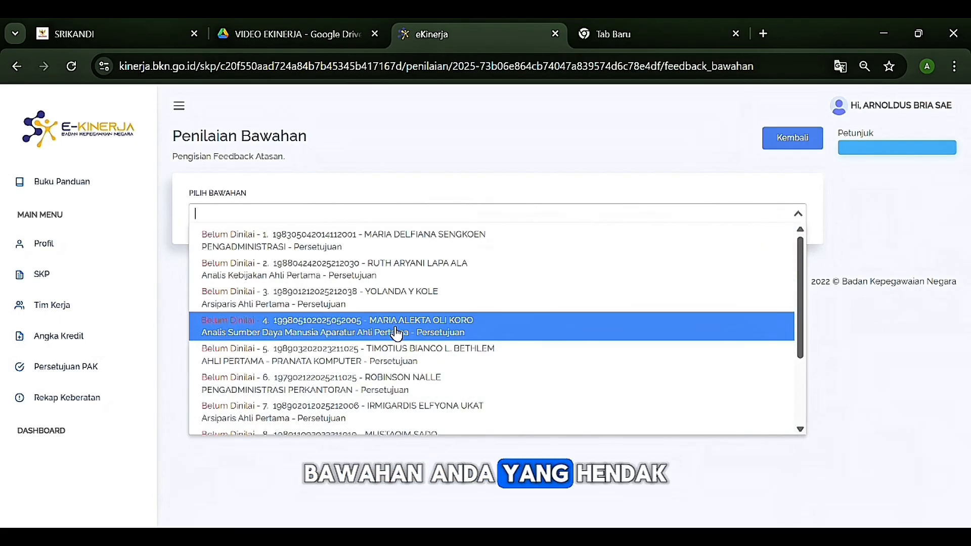
click(396, 334)
Step: Give the Kuantitas and Waktu indicators thumbs-up Baik feedback
scroll(688, 273, down, 5)
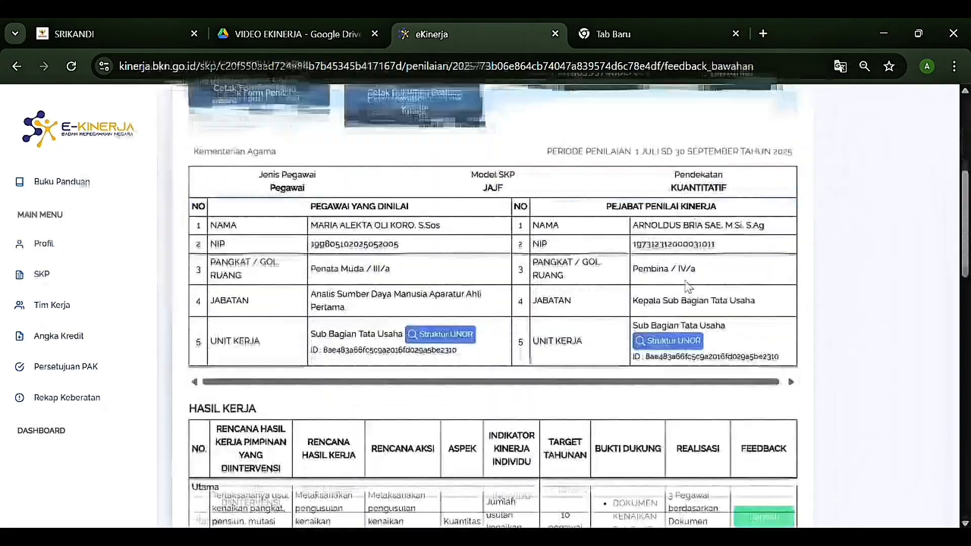
scroll(689, 287, down, 5)
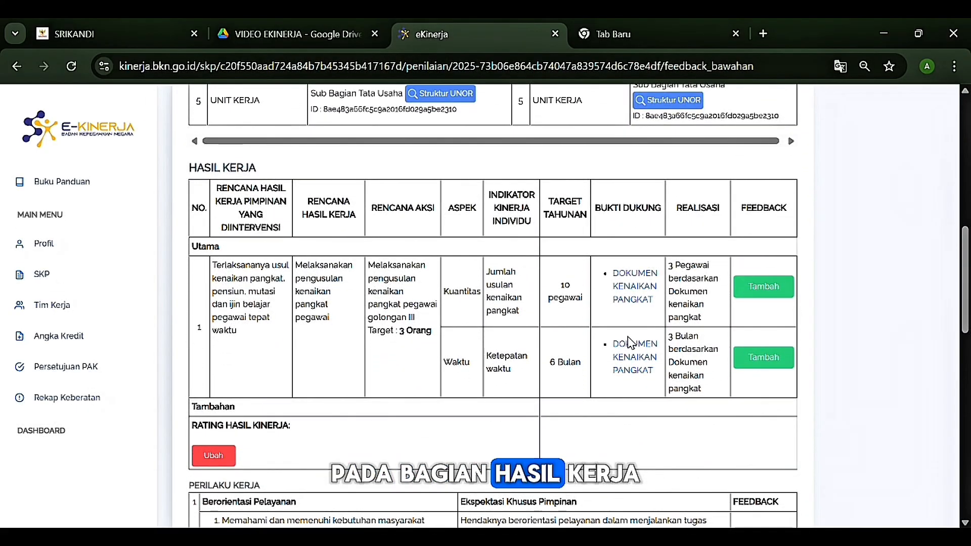
click(780, 288)
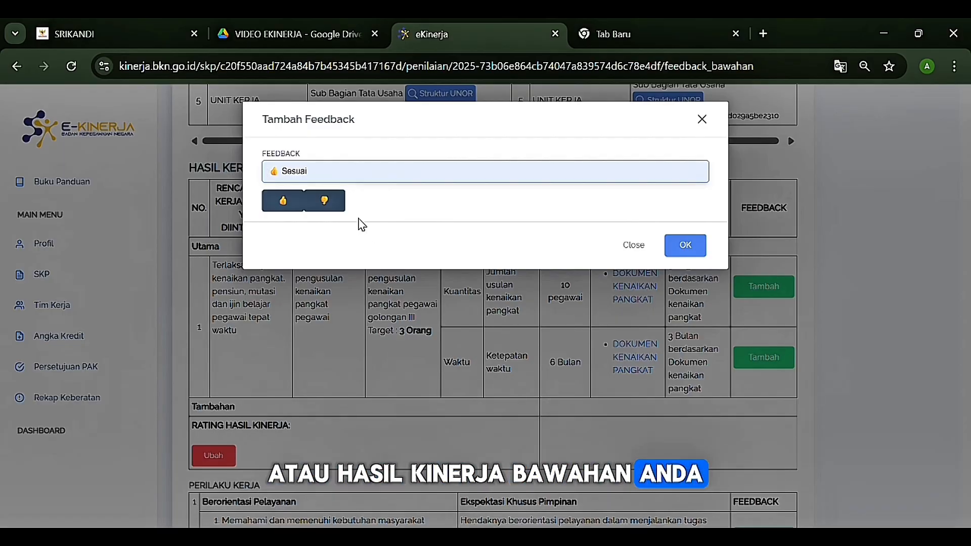
click(284, 208)
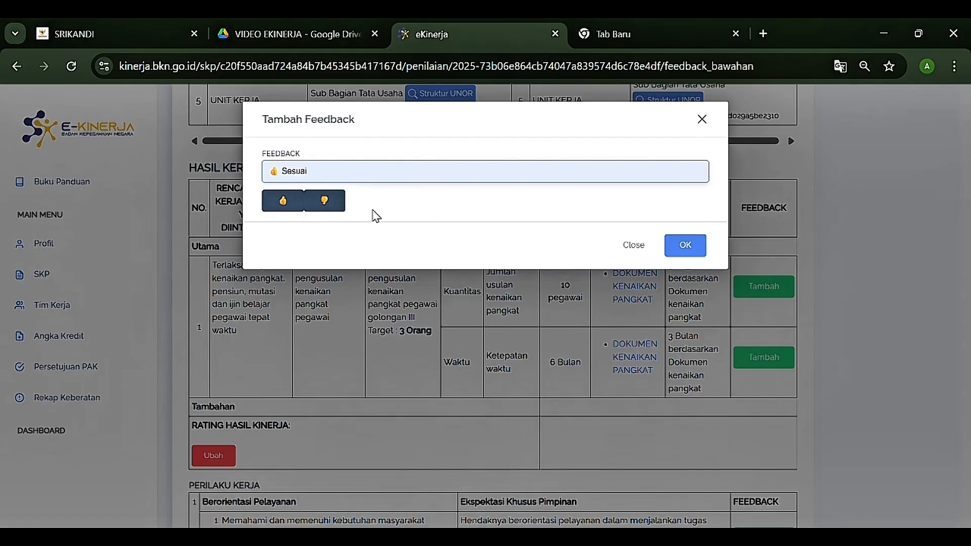
click(684, 247)
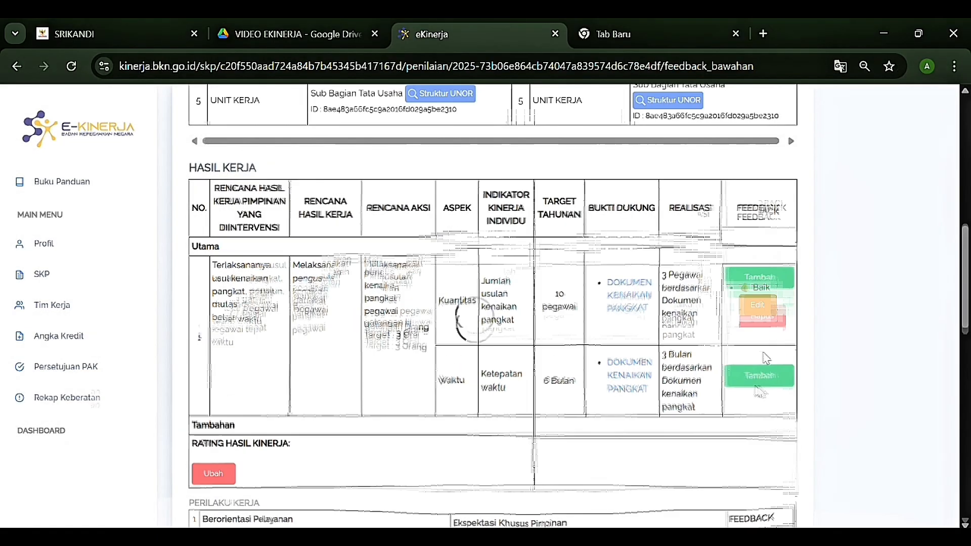
click(758, 392)
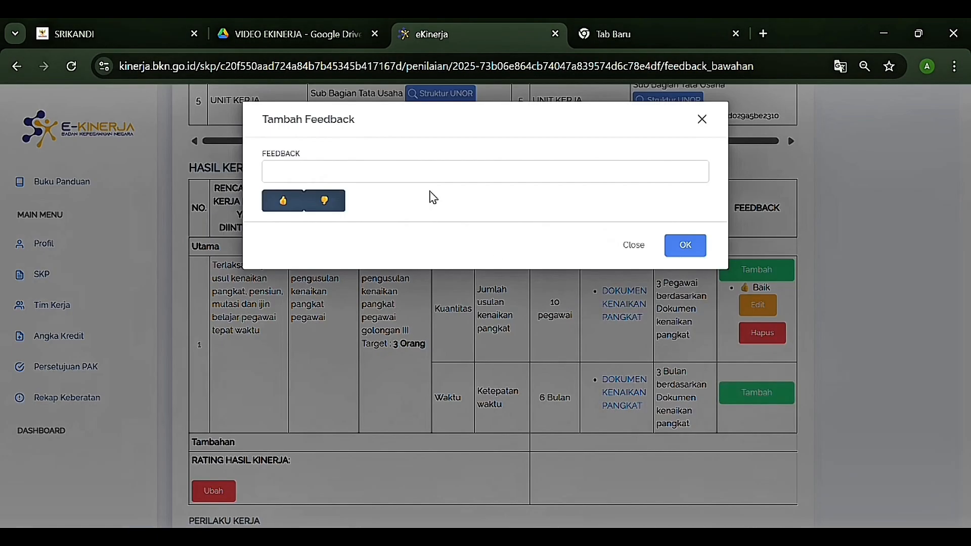
click(685, 247)
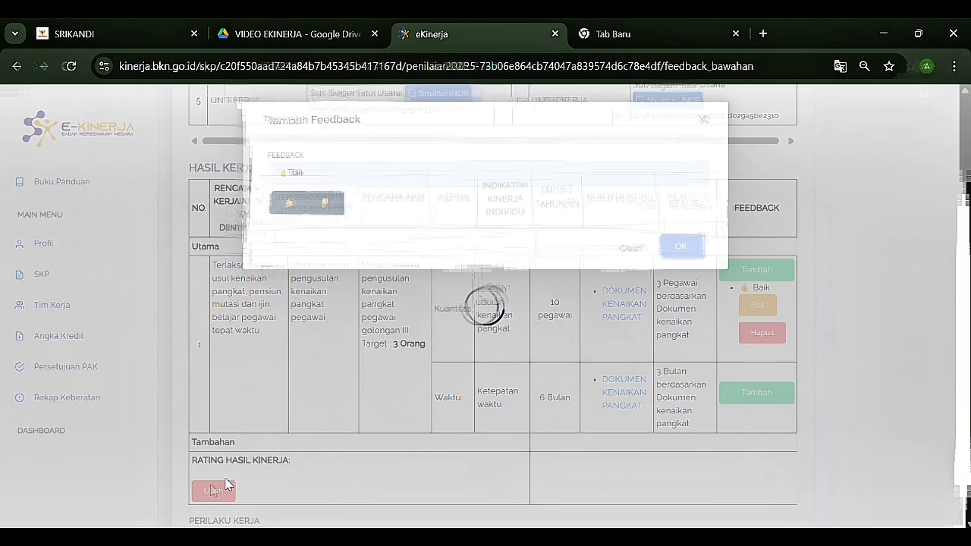
Step: Set the work-result rating to SESUAI EKSPEKTASI
scroll(276, 358, down, 3)
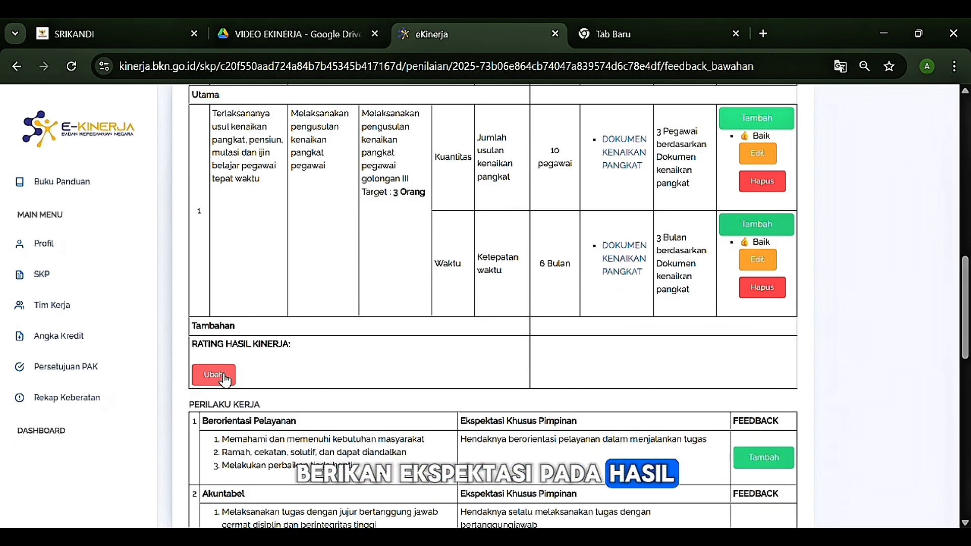
click(222, 380)
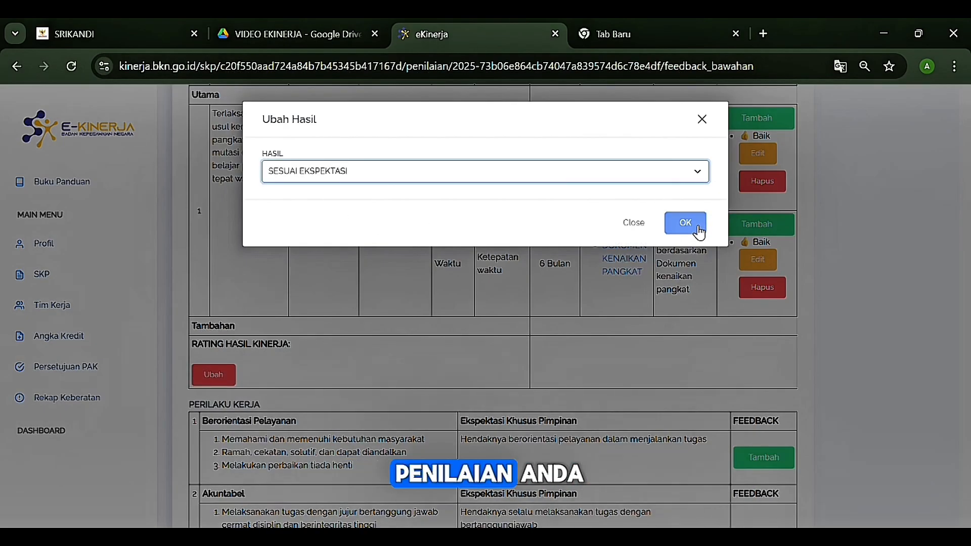
click(699, 232)
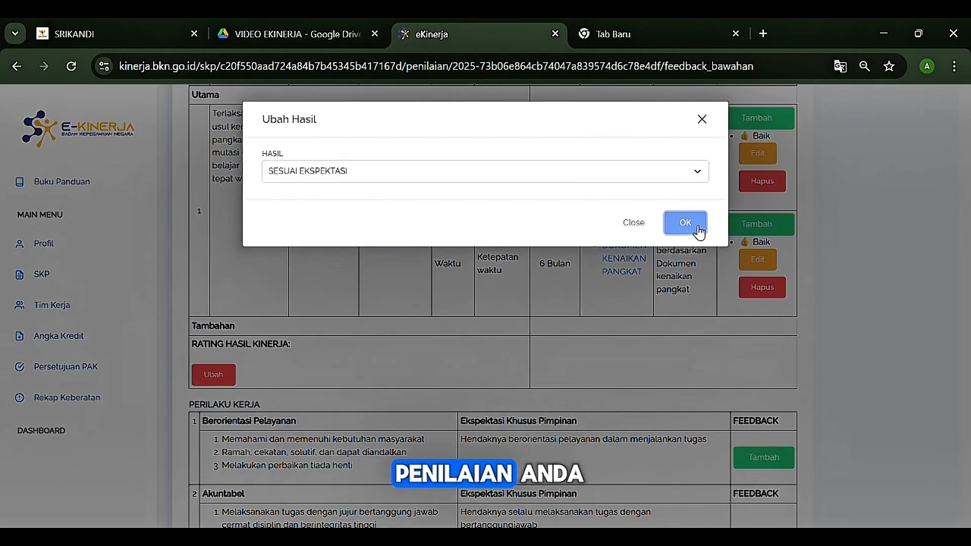
scroll(505, 314, down, 6)
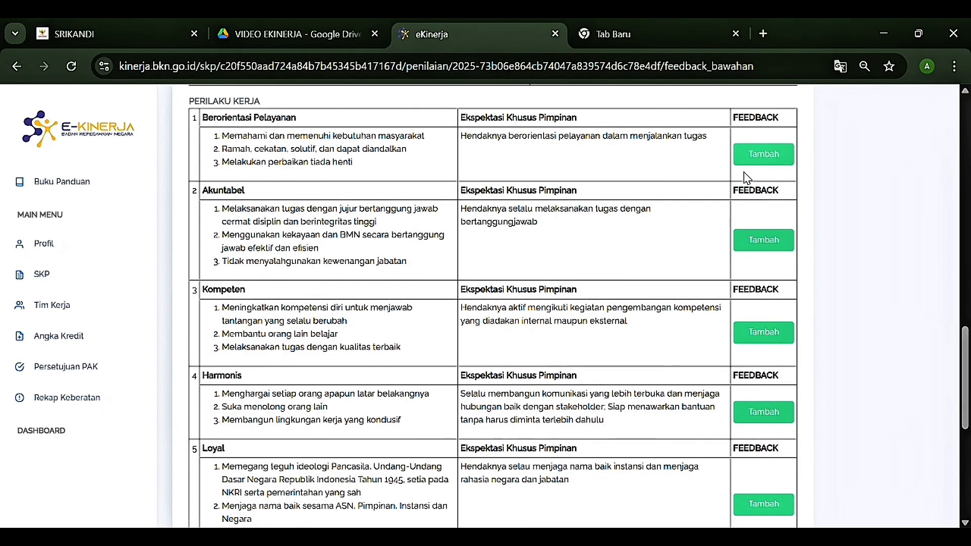
Step: Give Berorientasi Pelayanan, Akuntabel and Kompeten behaviours positive Sesuai feedback
scroll(744, 178, up, 1)
scroll(747, 187, down, 1)
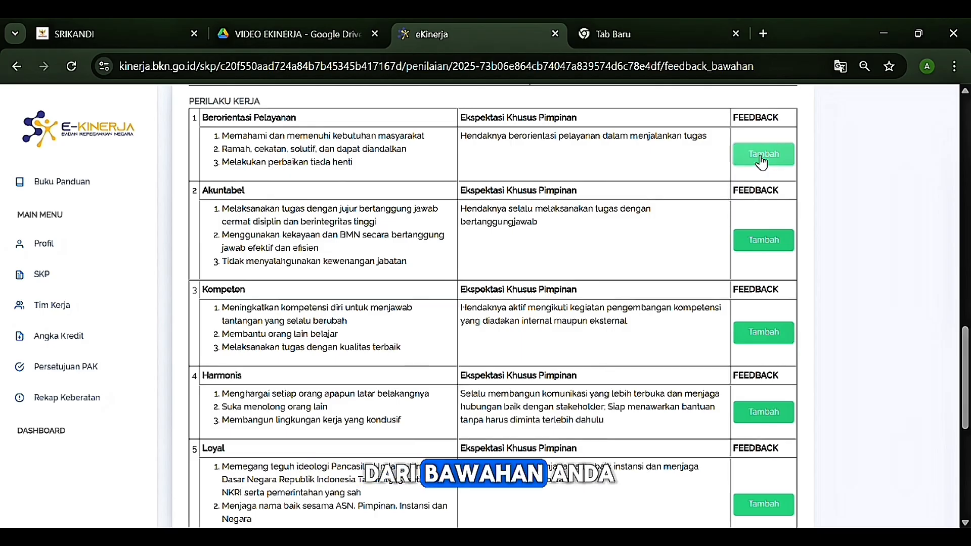
click(761, 161)
click(323, 200)
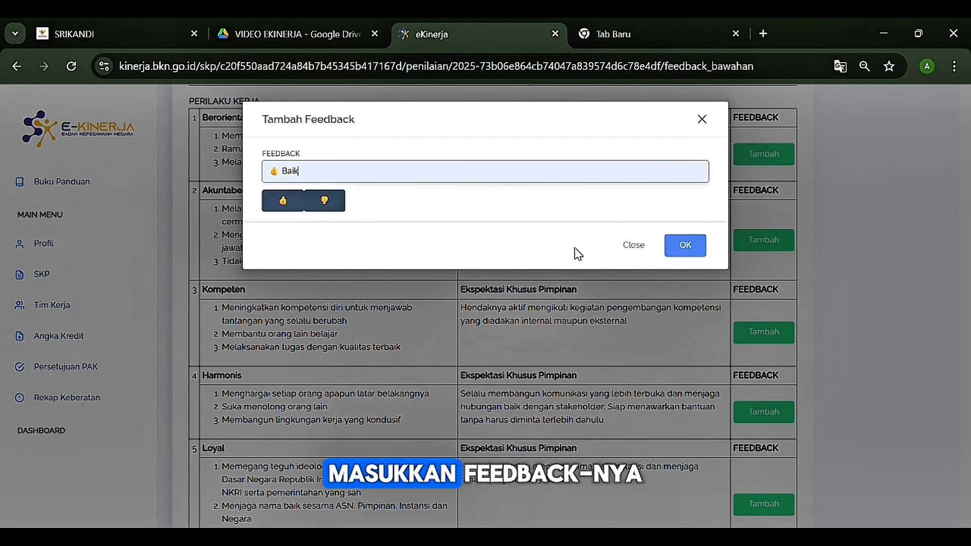
click(692, 247)
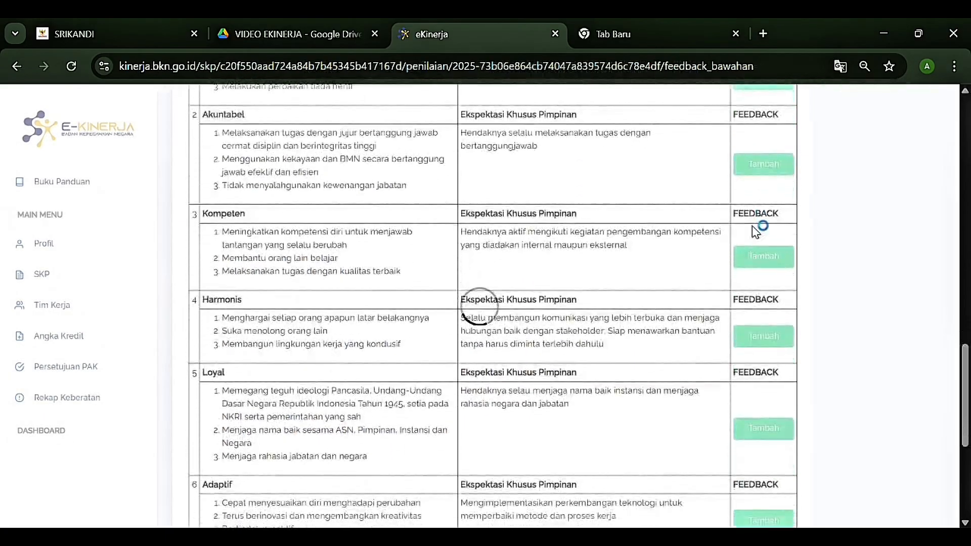
click(754, 238)
click(424, 209)
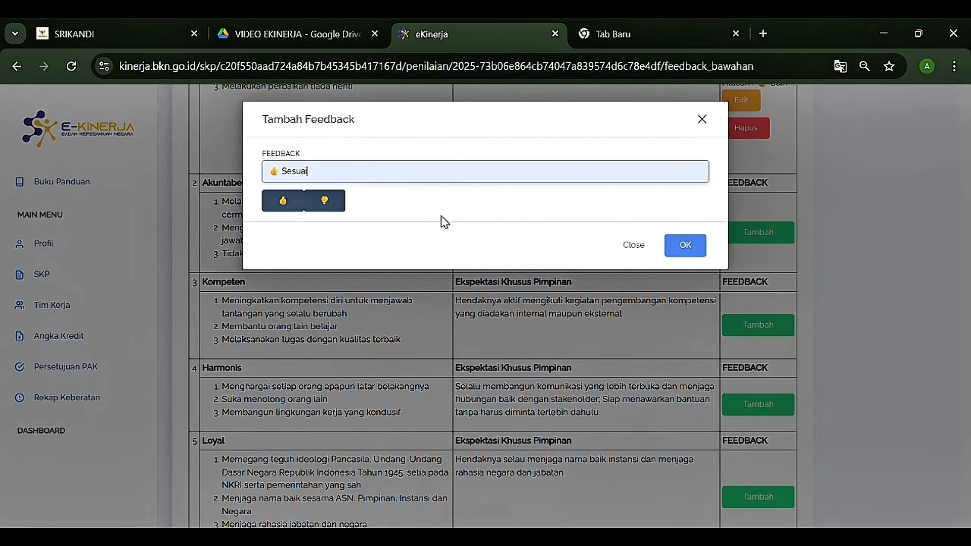
click(679, 248)
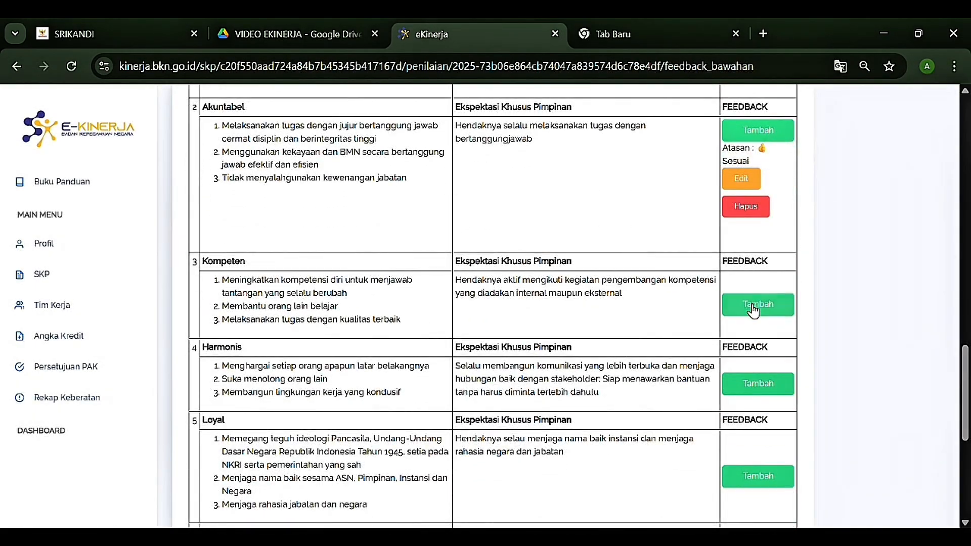
click(754, 305)
click(430, 176)
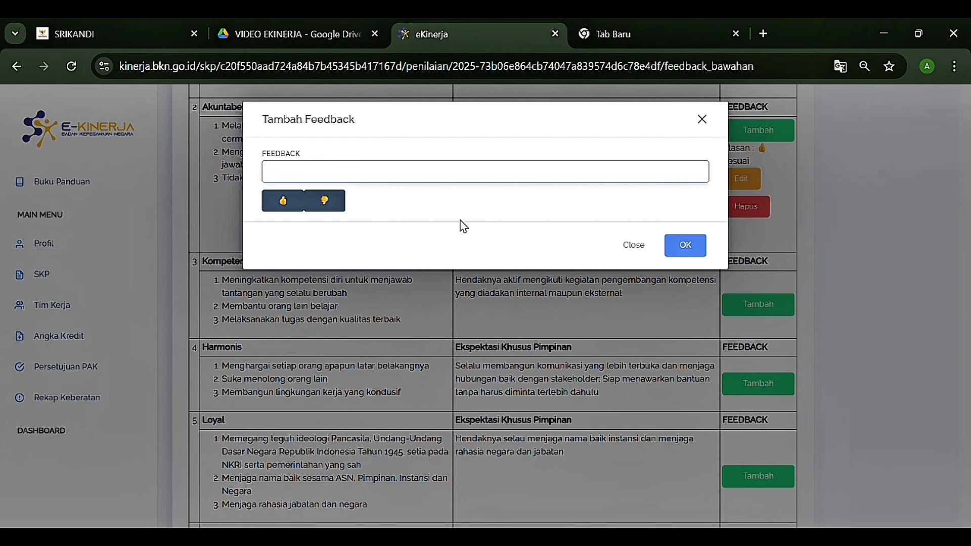
click(396, 212)
click(677, 248)
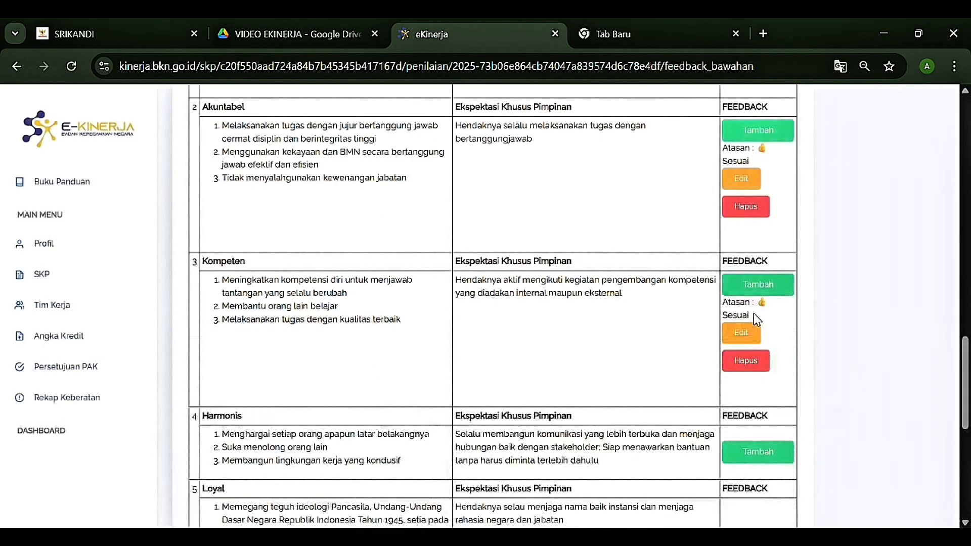
Step: Give Harmonis and Loyal behaviours positive Sesuai feedback
scroll(736, 424, down, 5)
click(756, 224)
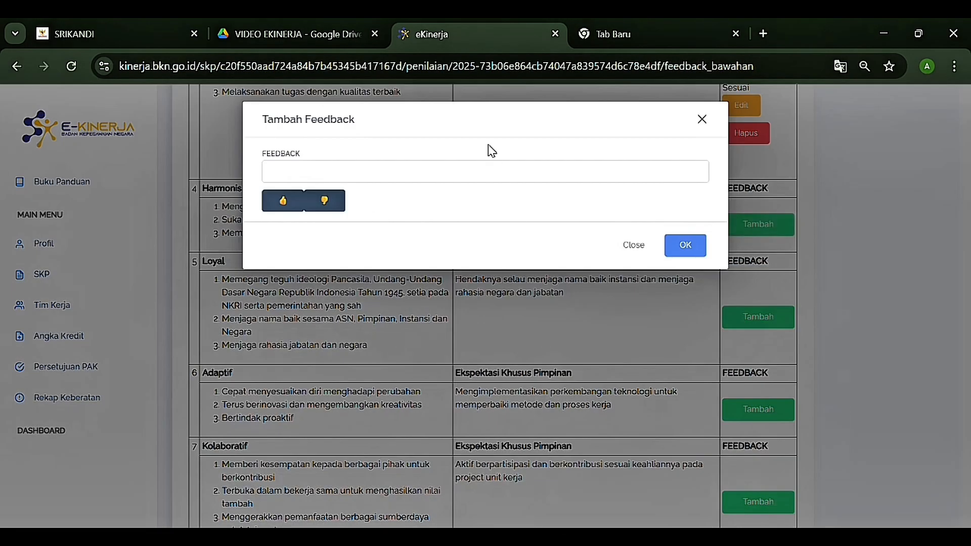
click(474, 177)
click(436, 222)
click(678, 247)
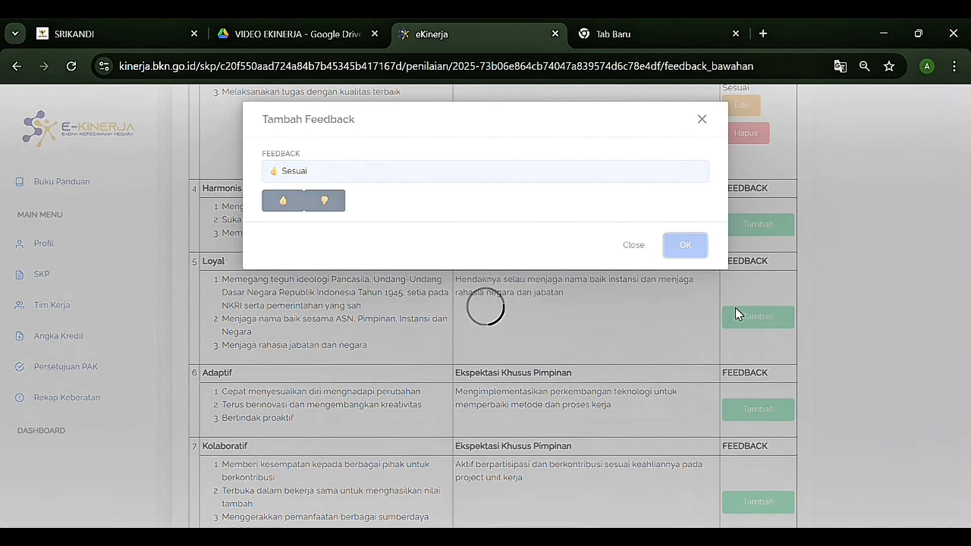
scroll(743, 303, down, 1)
click(738, 253)
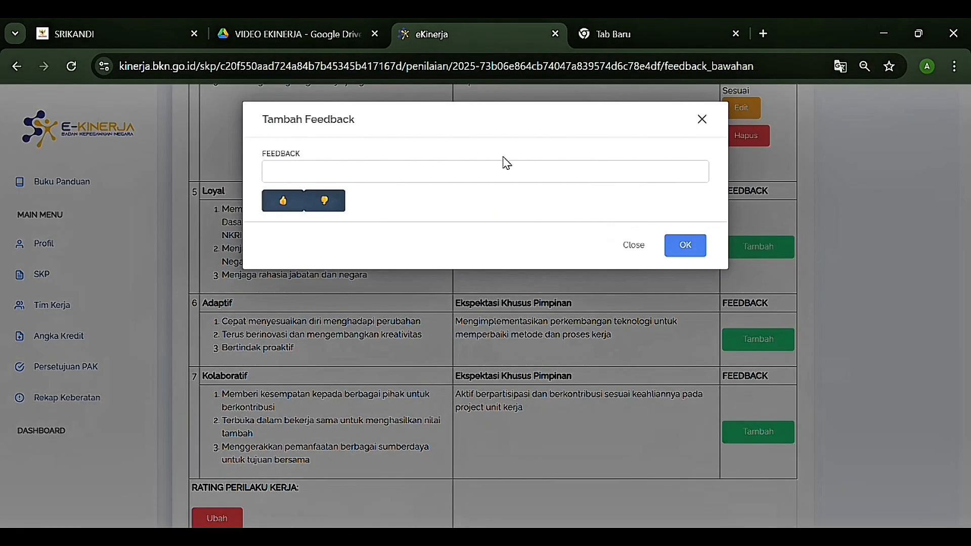
click(493, 175)
click(414, 216)
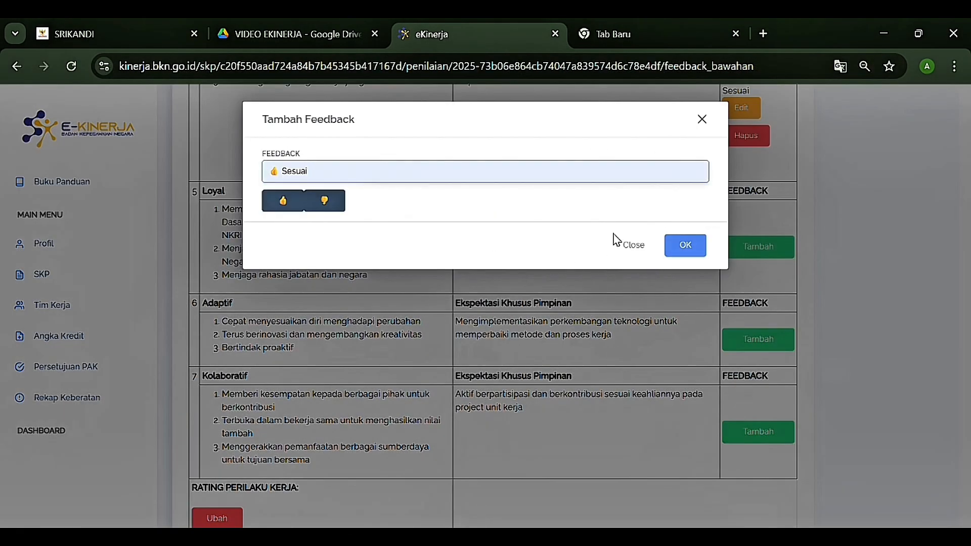
click(685, 245)
Step: Give Adaptif and Kolaboratif behaviours thumbs-up Sesuai feedback
click(758, 338)
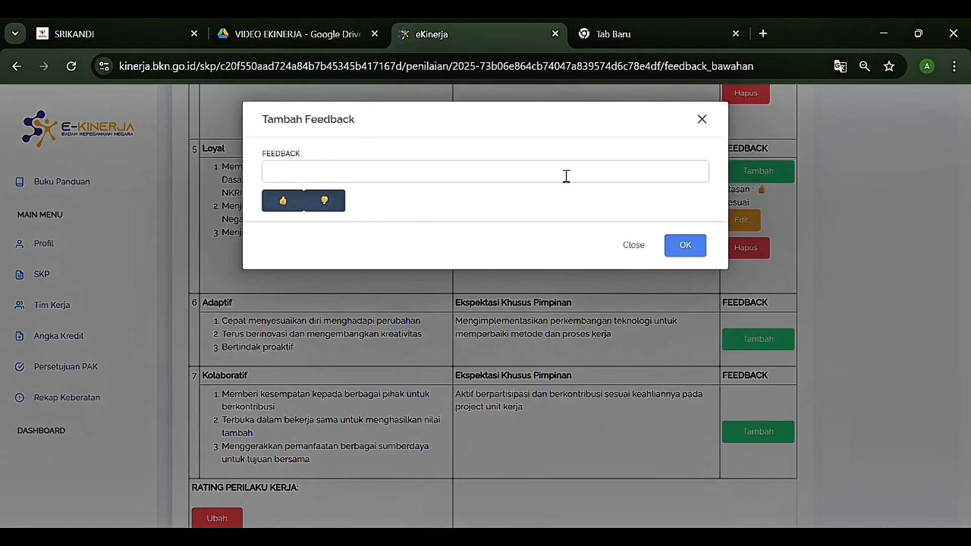
click(566, 176)
click(412, 212)
click(682, 248)
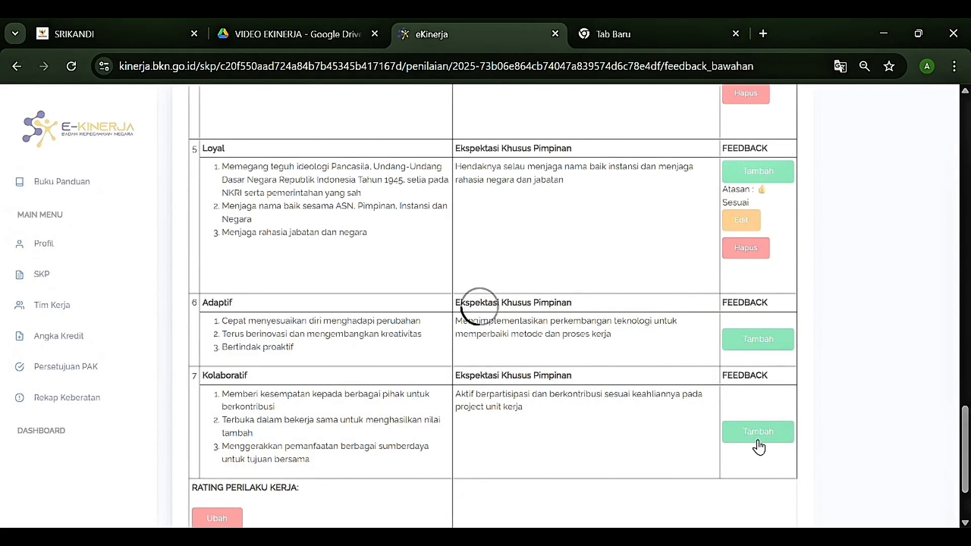
click(757, 433)
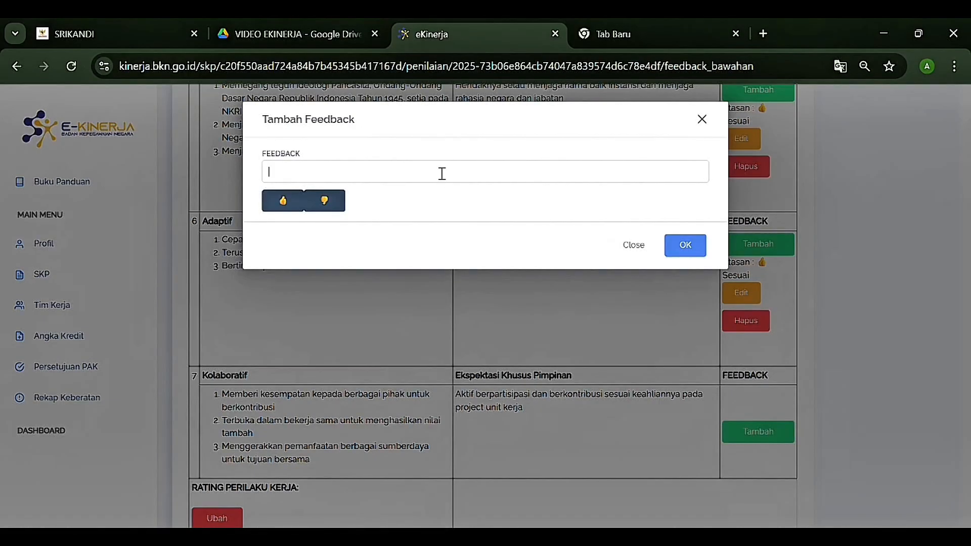
click(442, 174)
click(423, 212)
click(697, 250)
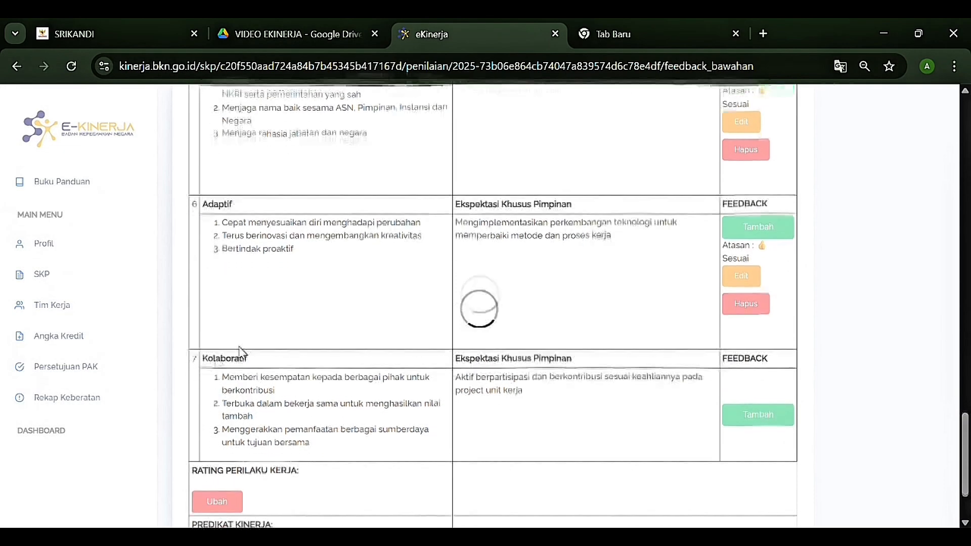
scroll(224, 425, down, 3)
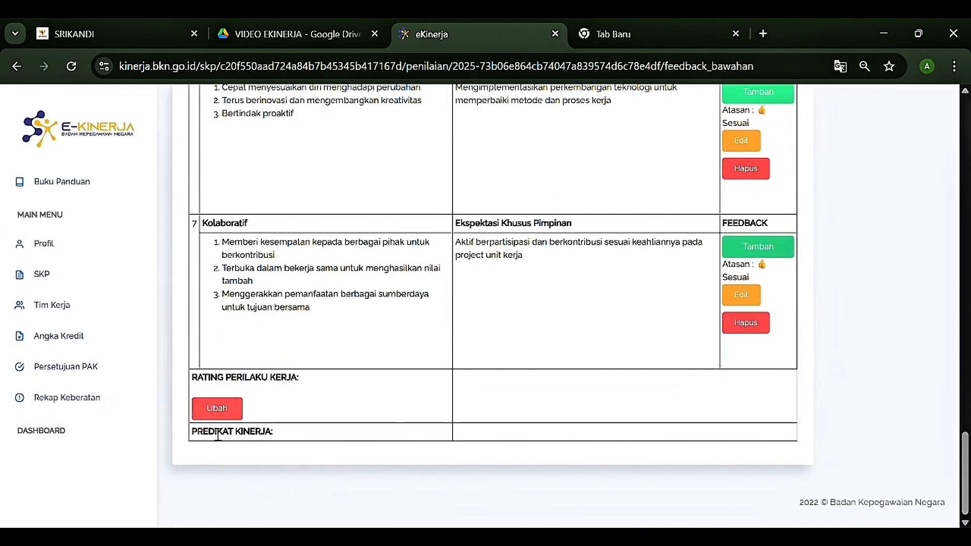
Step: Set the Rating Perilaku Kerja result to SESUAI EKSPEKTASI and go back to Penilaian SKP
click(218, 407)
click(357, 172)
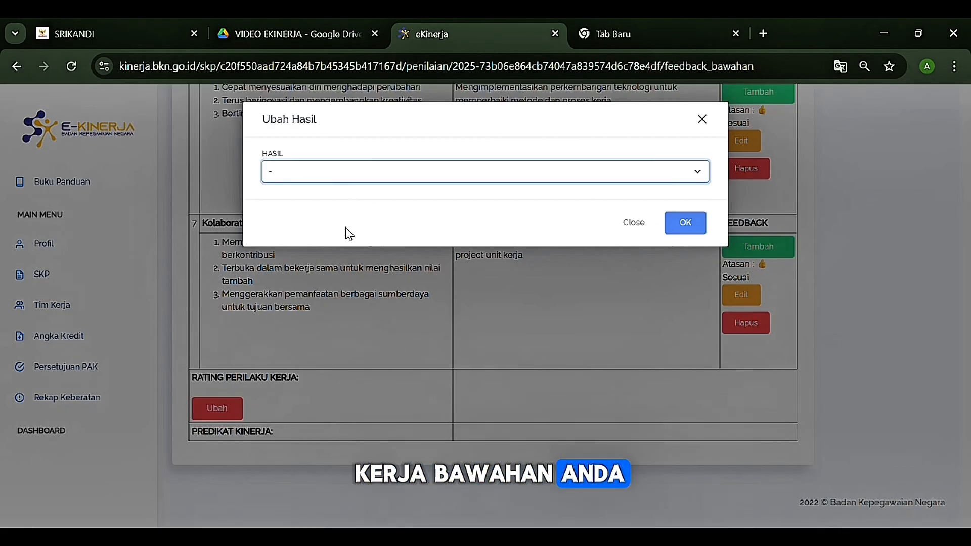
click(347, 232)
click(676, 228)
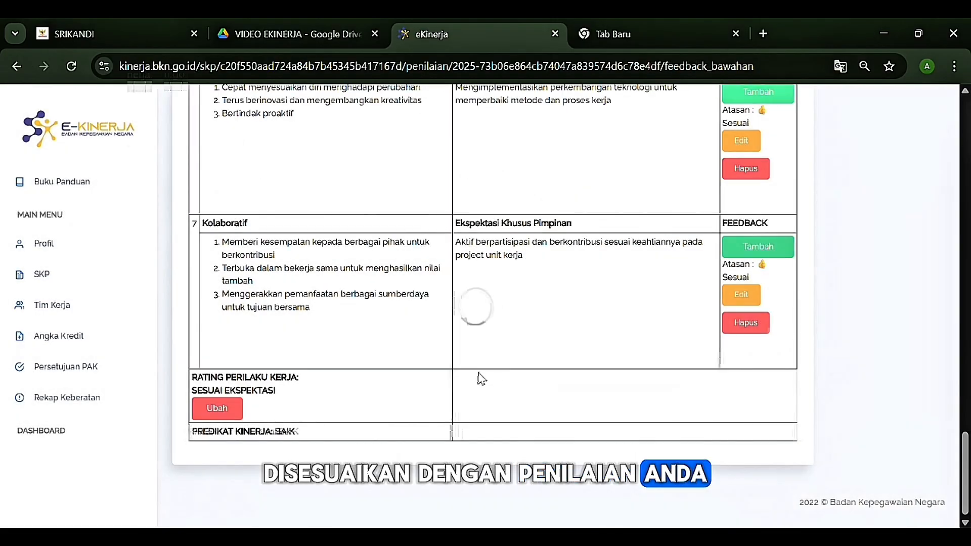
scroll(470, 357, up, 5)
scroll(465, 362, up, 15)
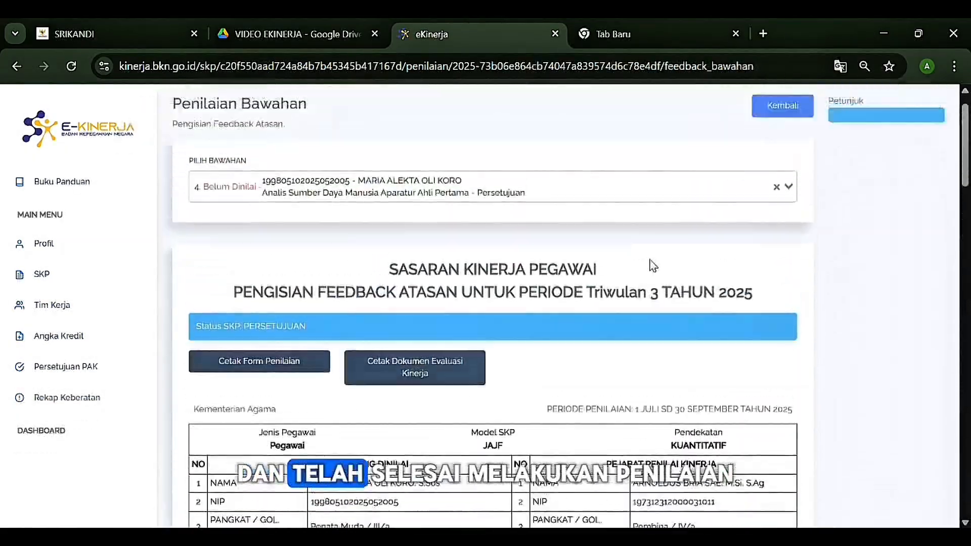
click(765, 147)
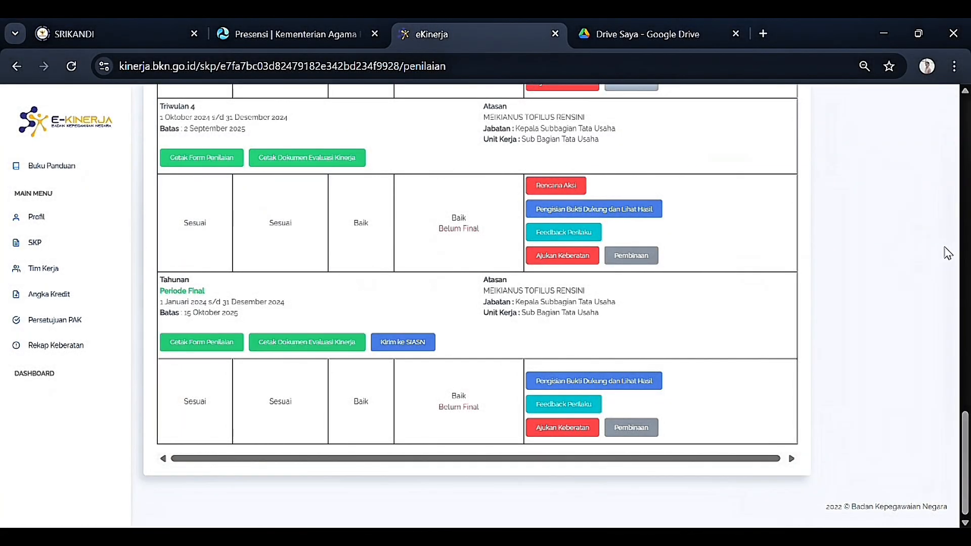
Step: Open Pengisian Bukti Dukung dan Lihat Hasil for the Tahunan period
click(572, 385)
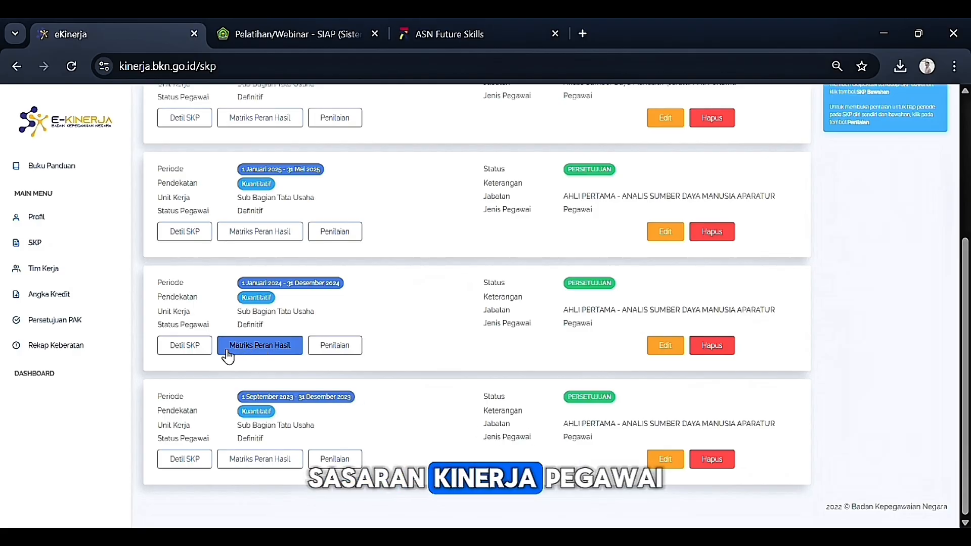
Step: Print the 2024 SKP plan to PDF dated 02/01/2024 with location Kota Kupang
click(200, 354)
scroll(506, 252, down, 2)
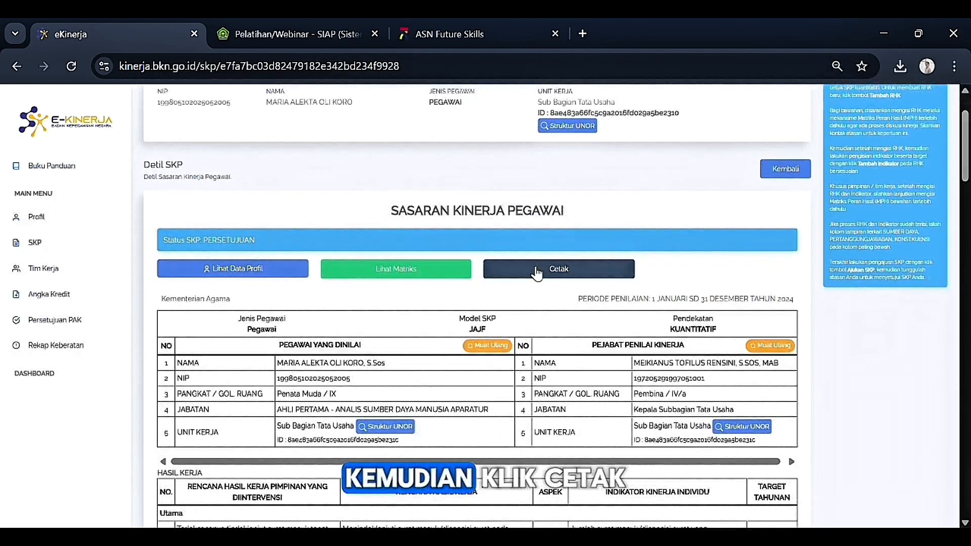
click(542, 279)
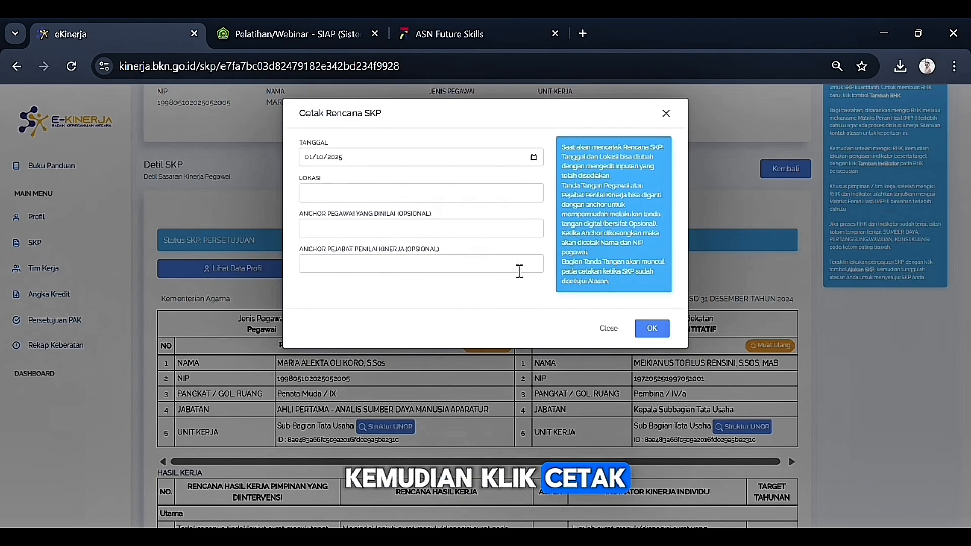
click(357, 160)
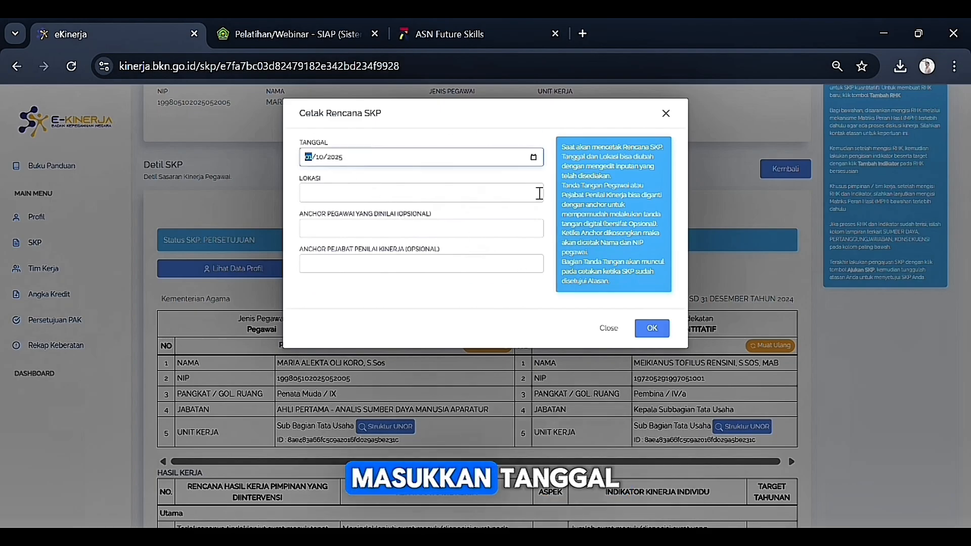
click(534, 165)
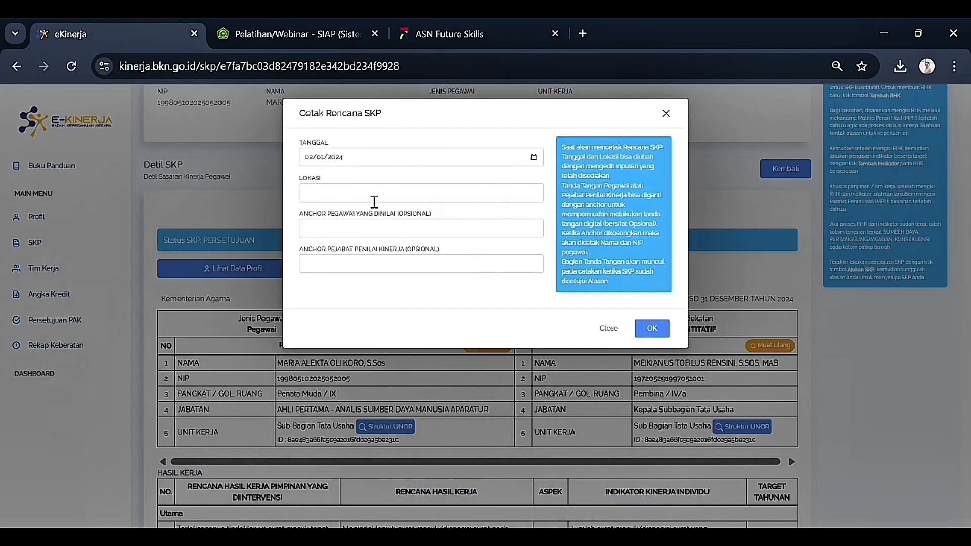
click(339, 193)
click(425, 229)
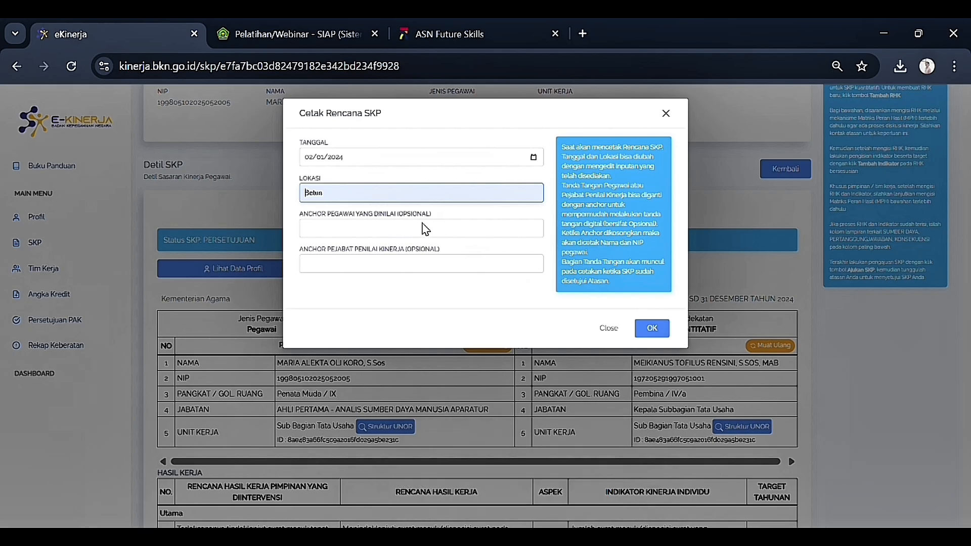
key(ctrl+a)
text(Kota Kupang)
click(663, 326)
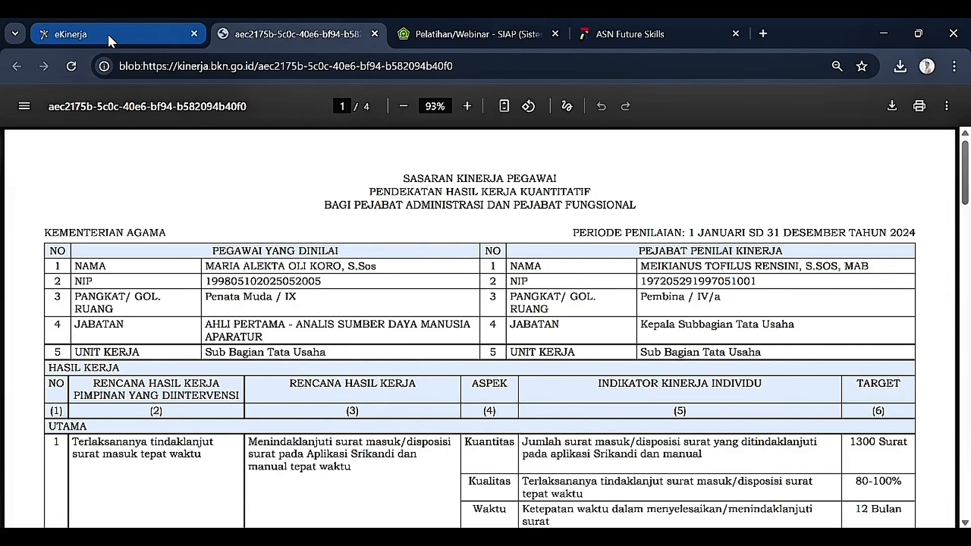
click(108, 35)
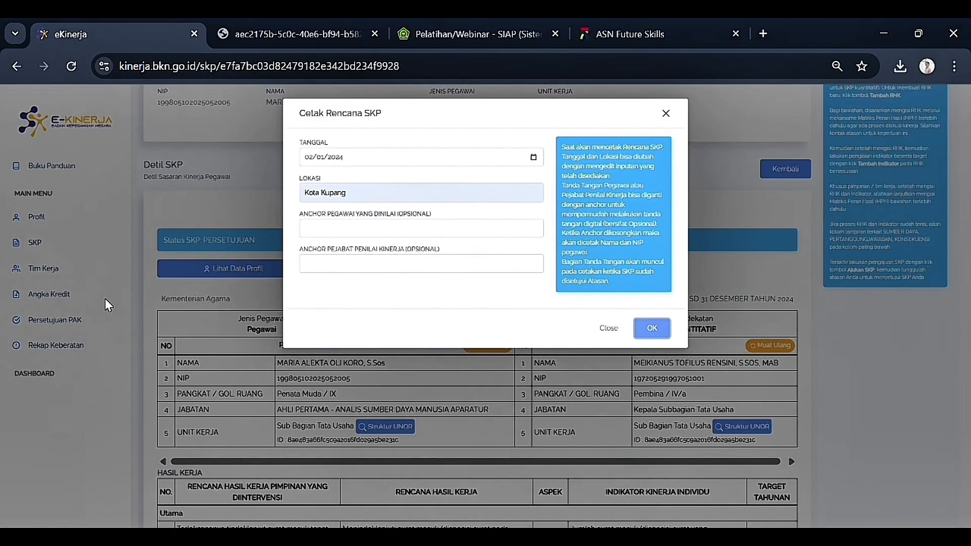
Step: Close the SKP plan print settings and return to the list of SKP plans
click(667, 114)
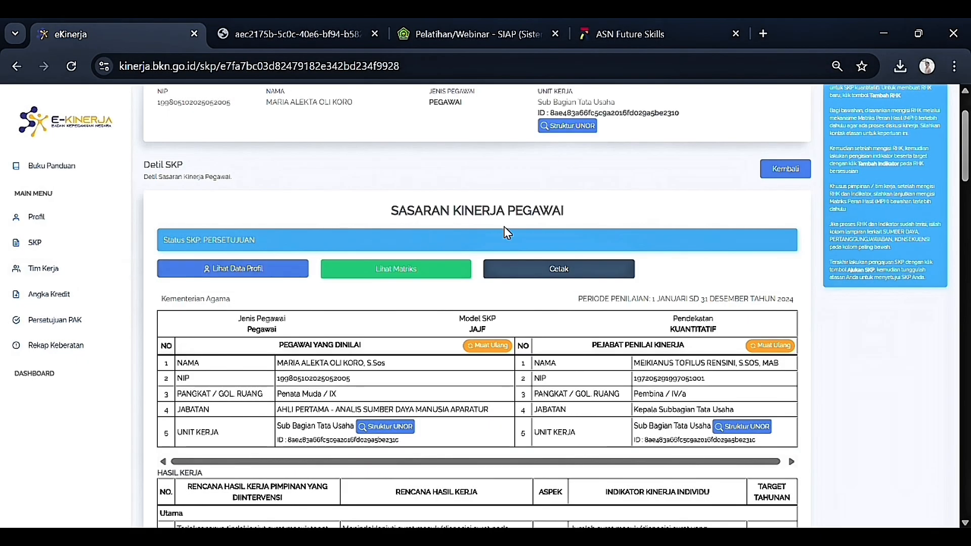
click(779, 176)
scroll(323, 326, down, 3)
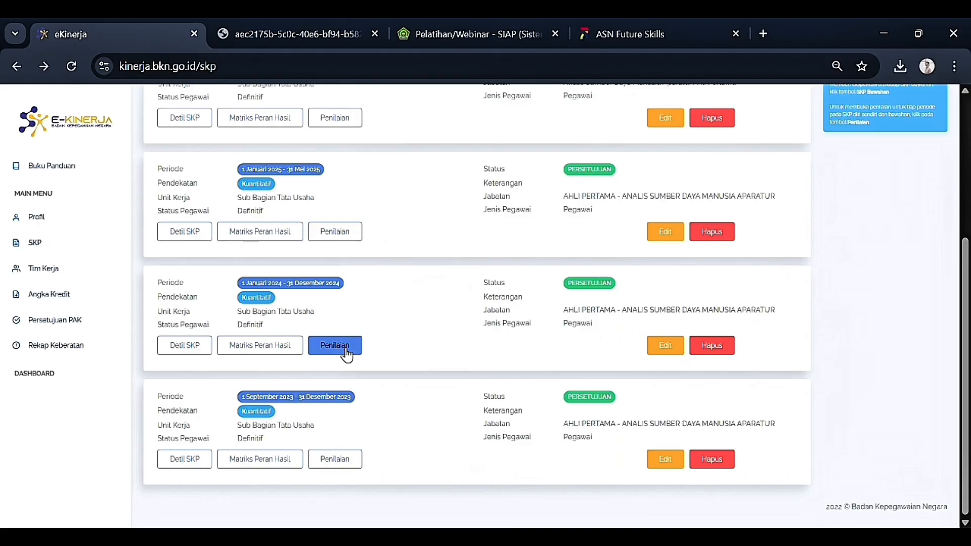
Step: Open the 2024 SKP's Penilaian page, down to the Tahunan final period
click(340, 349)
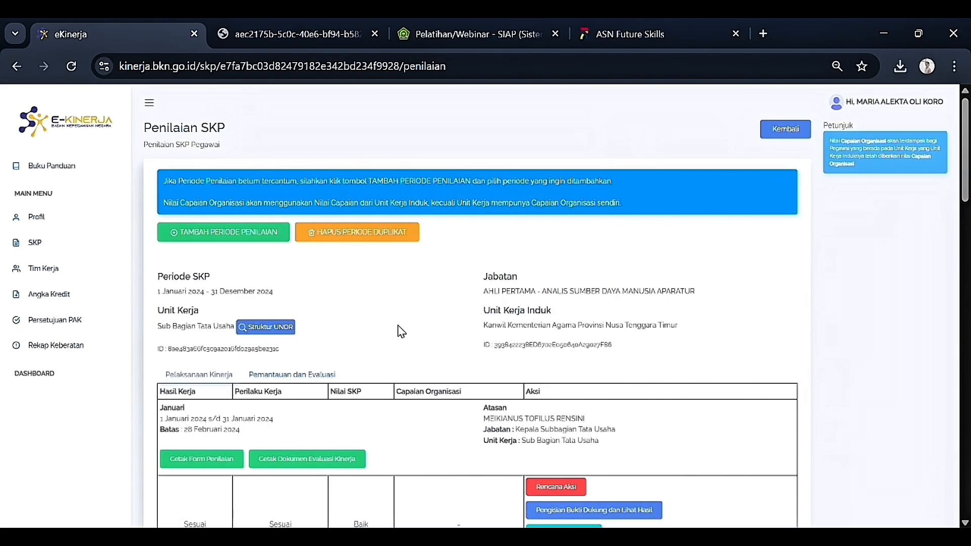
scroll(405, 304, down, 10)
scroll(388, 304, down, 15)
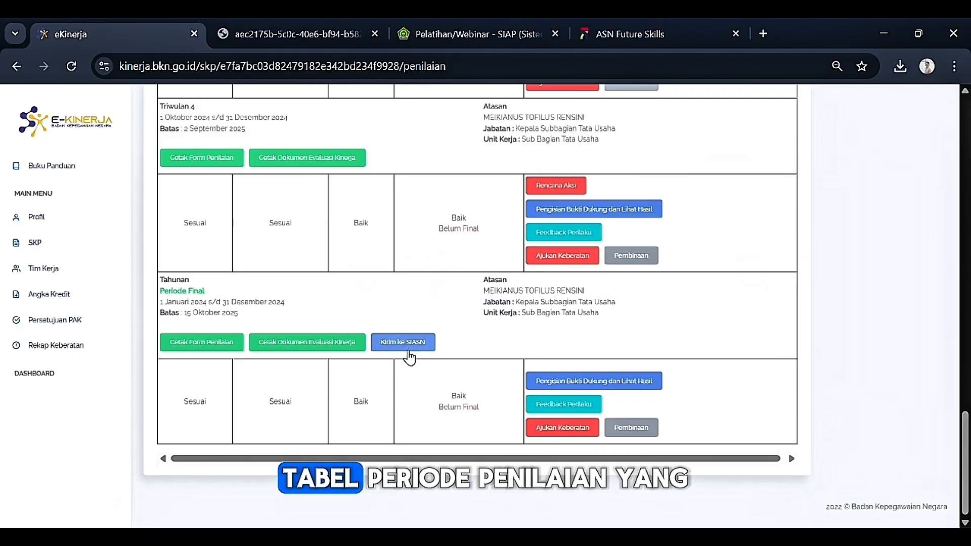
Step: Generate the annual assessment form PDF dated 08/01/2025 with location Kota Kupang, then close its print settings
click(210, 347)
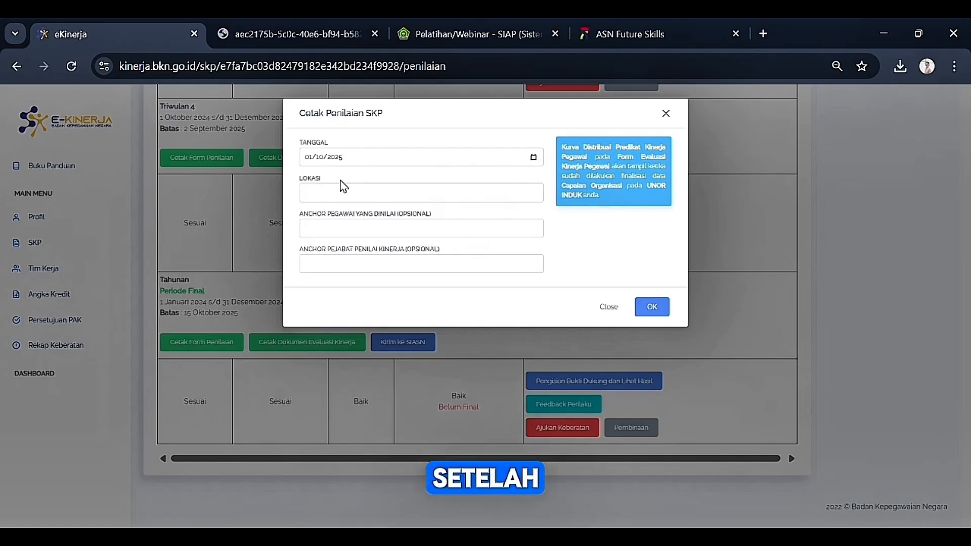
click(317, 224)
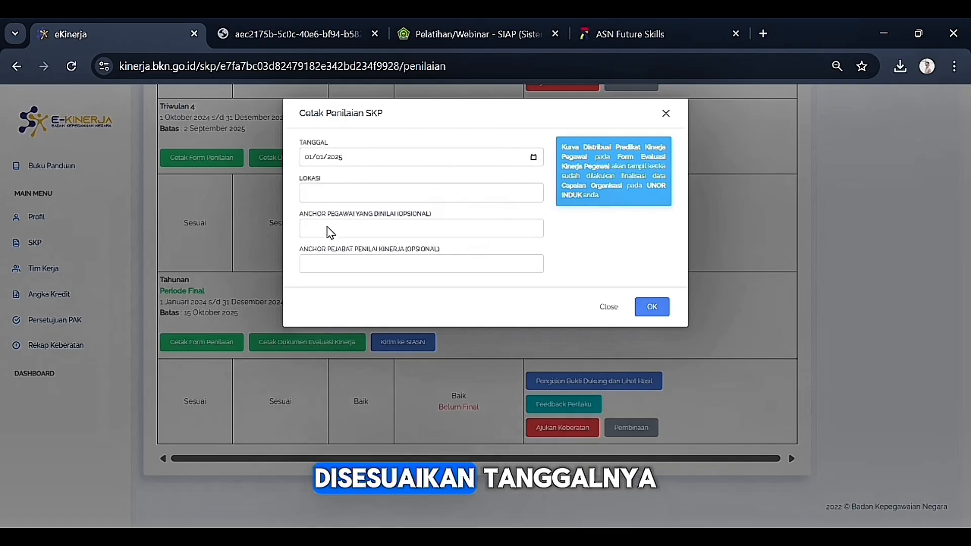
click(336, 233)
click(360, 202)
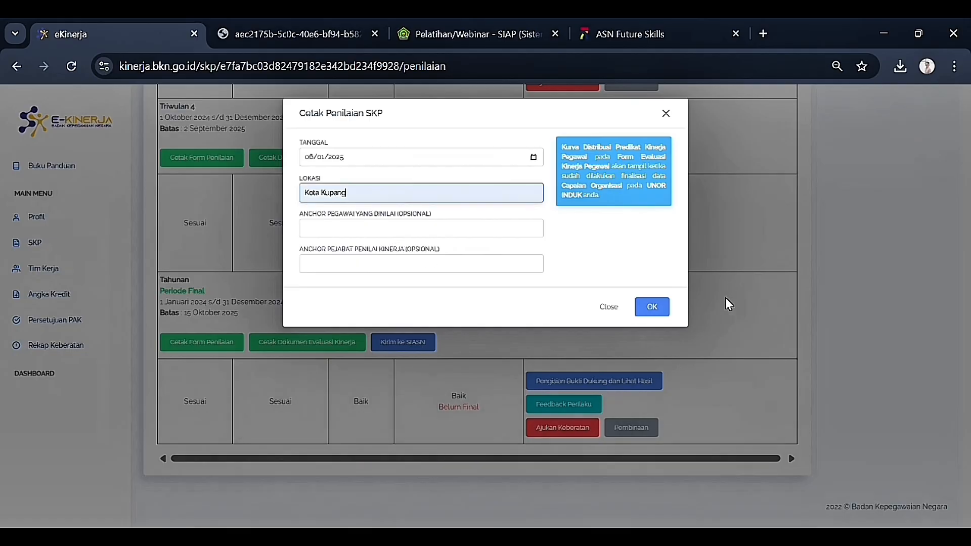
click(652, 306)
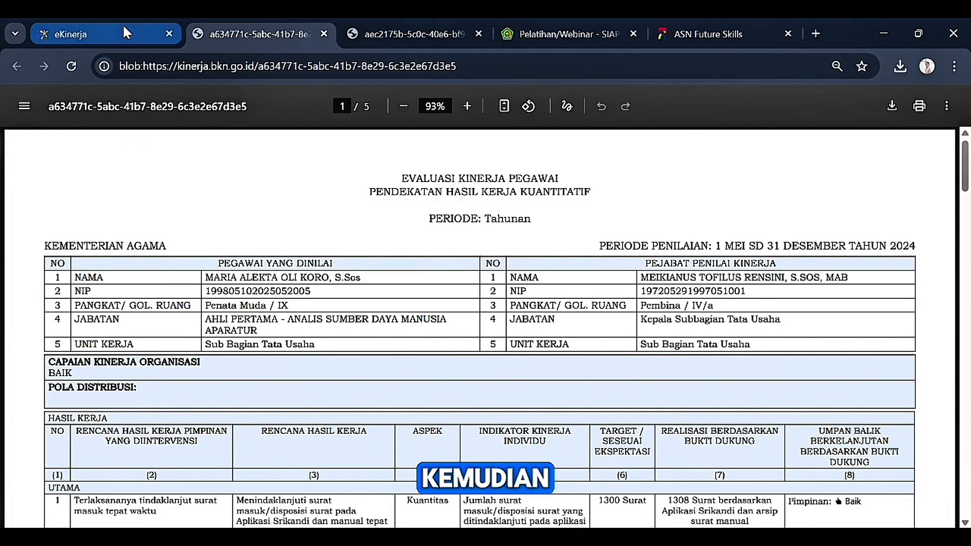
click(123, 25)
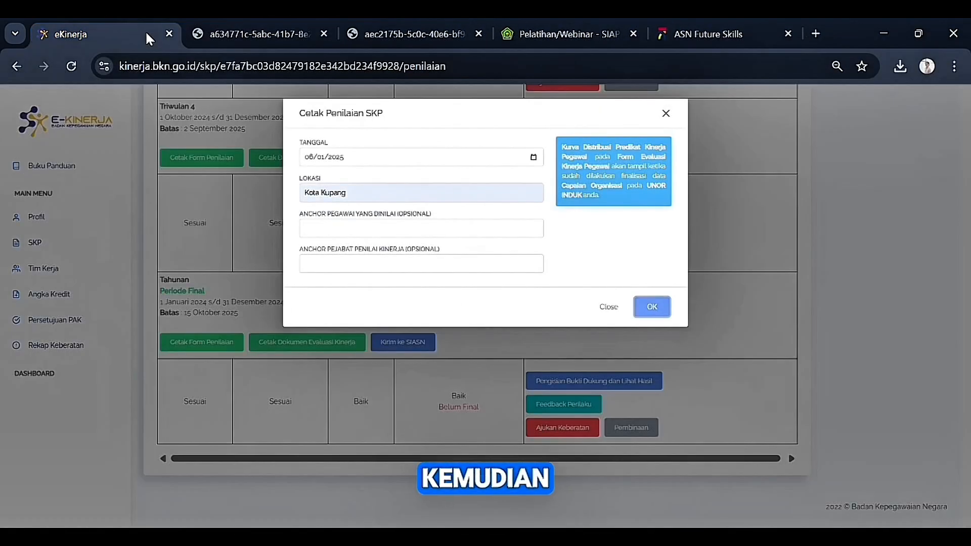
click(609, 307)
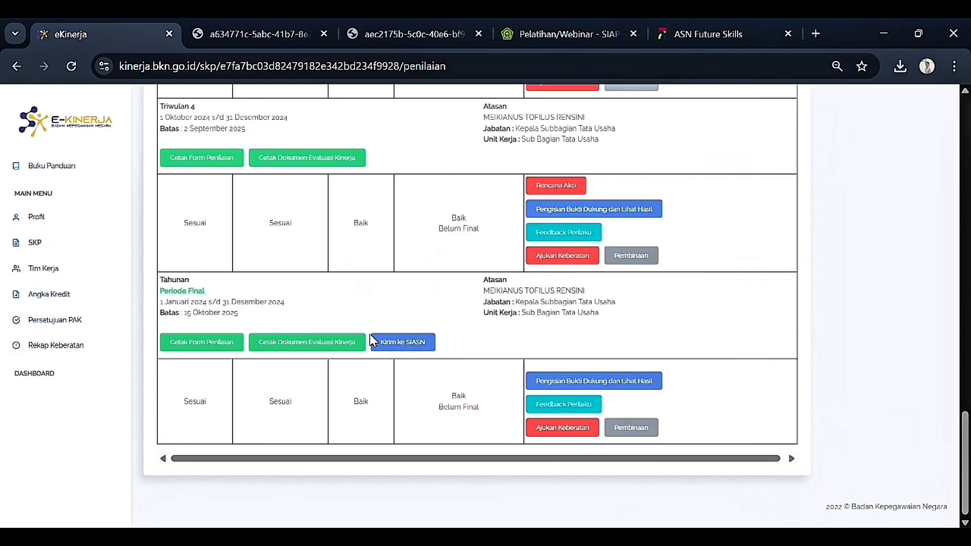
Step: For the evaluation document, set the employee's signing date and location Kota Kupang
click(307, 348)
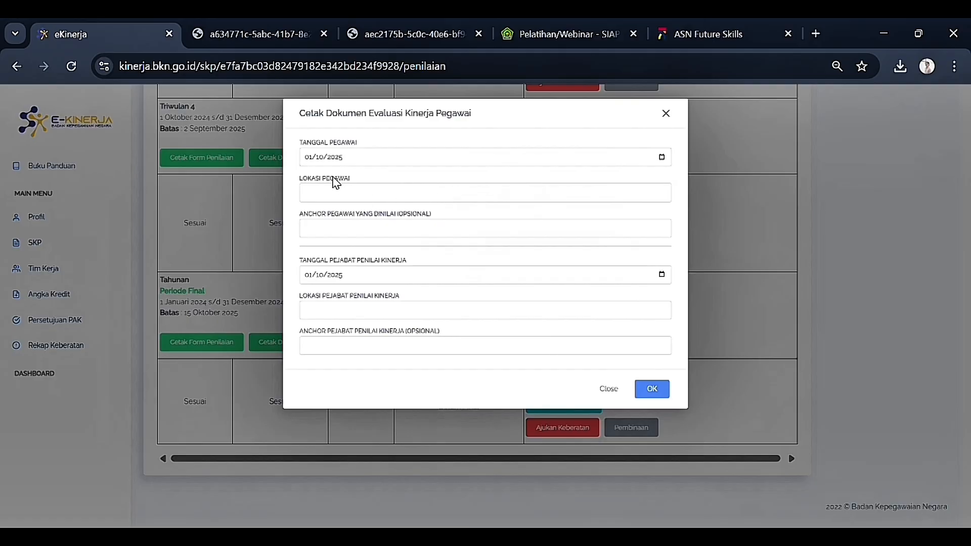
click(321, 212)
click(397, 200)
click(409, 217)
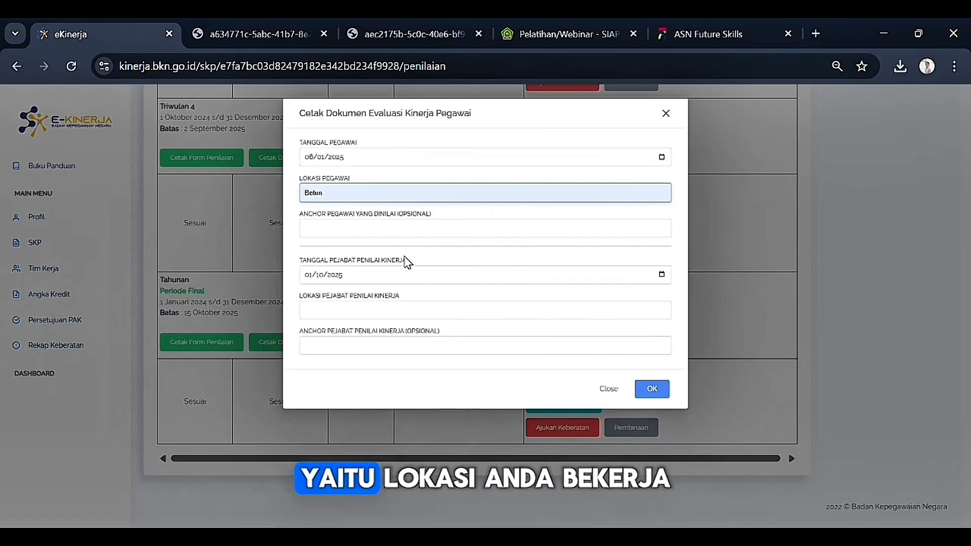
Step: Set the assessor's date to 06/01/2025 and location Kota Kupang, then generate the evaluation document
click(359, 278)
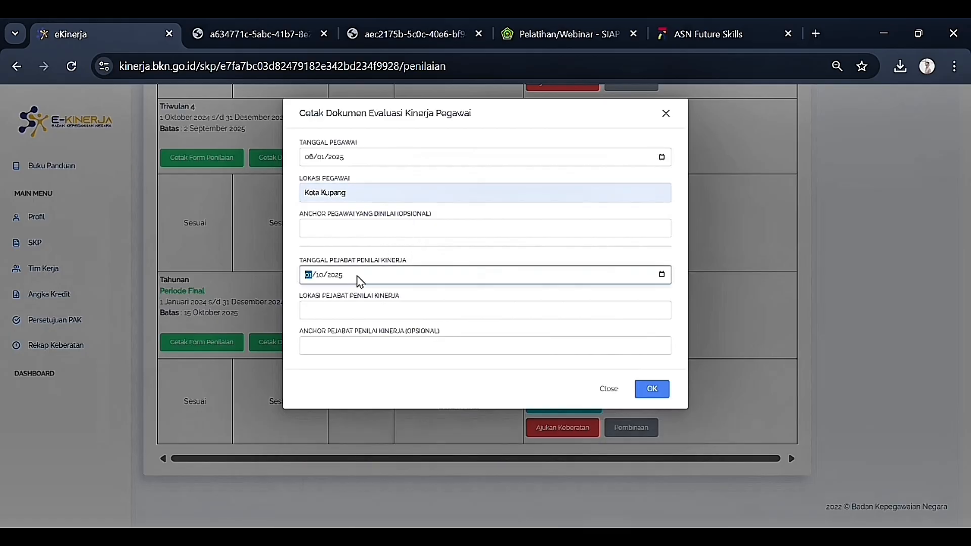
click(662, 275)
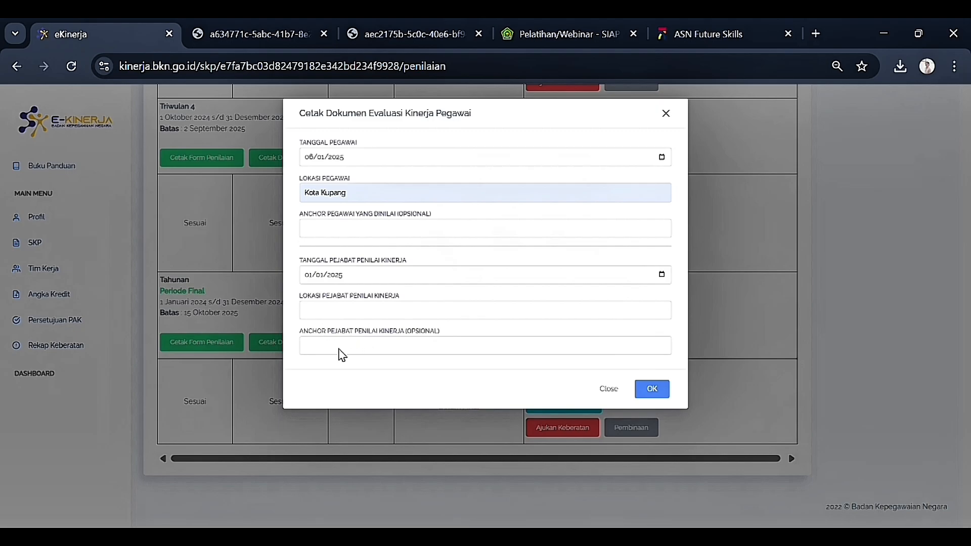
click(373, 317)
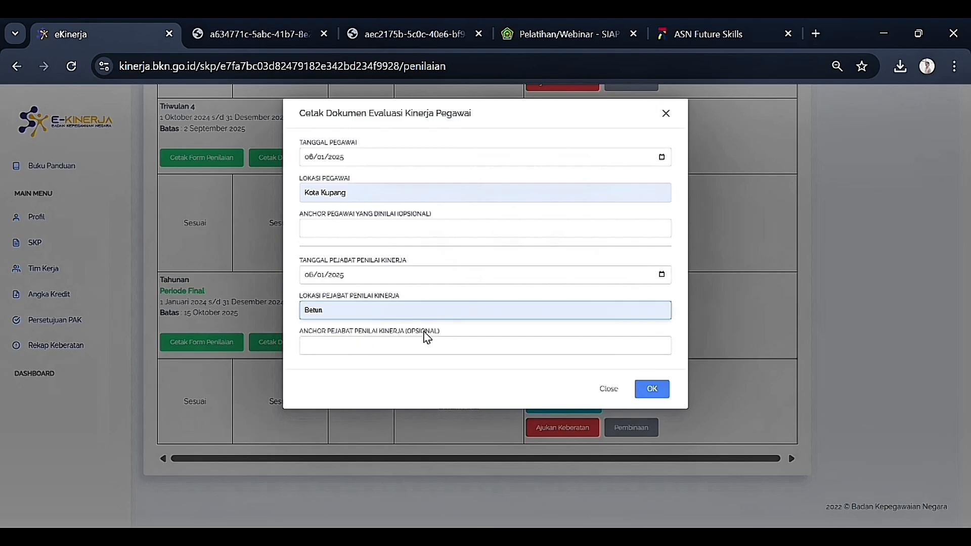
click(426, 365)
click(652, 390)
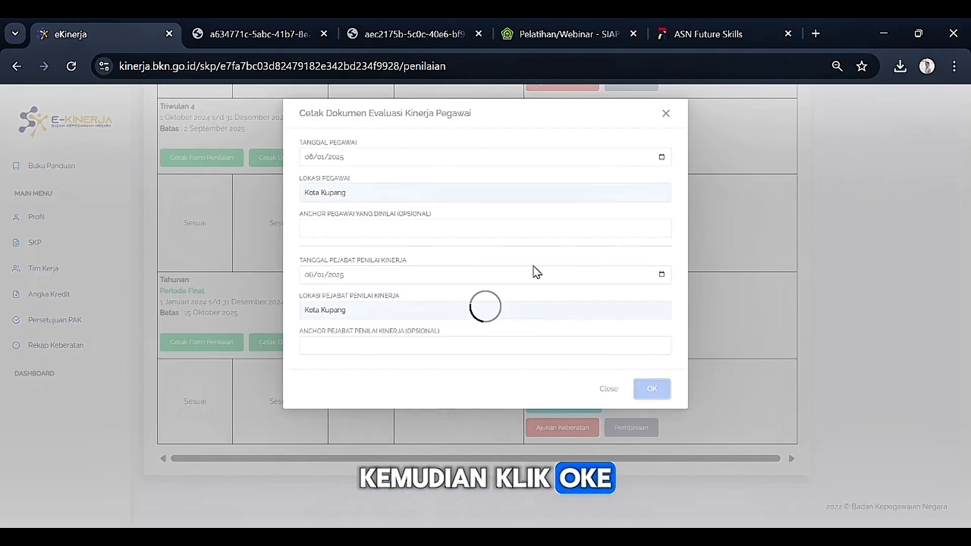